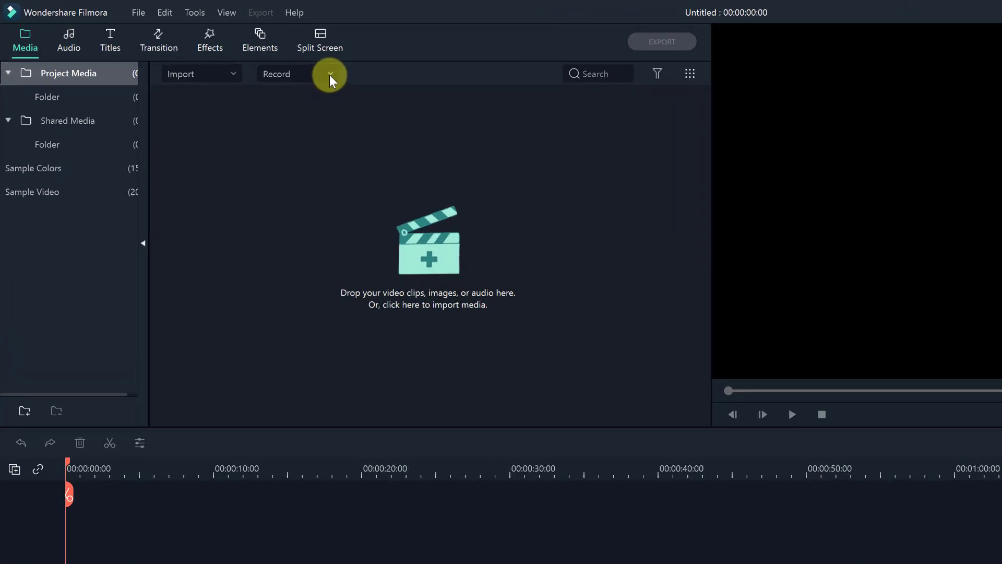
# Open the PC screen recorder, then place the webcam preview in the lower-right area of the desktop and enlarge it slightly.
pyautogui.click(330, 74)
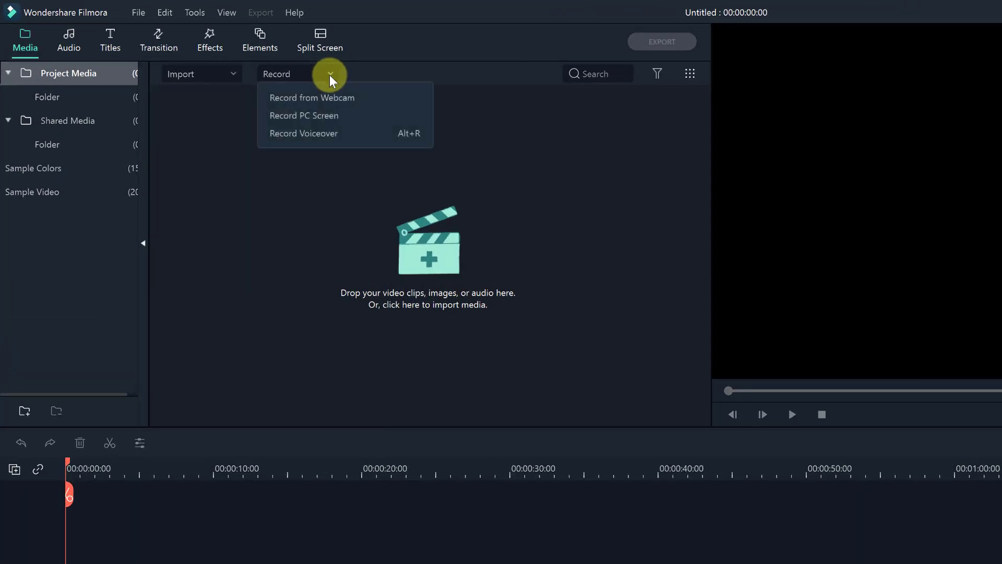
pyautogui.click(333, 114)
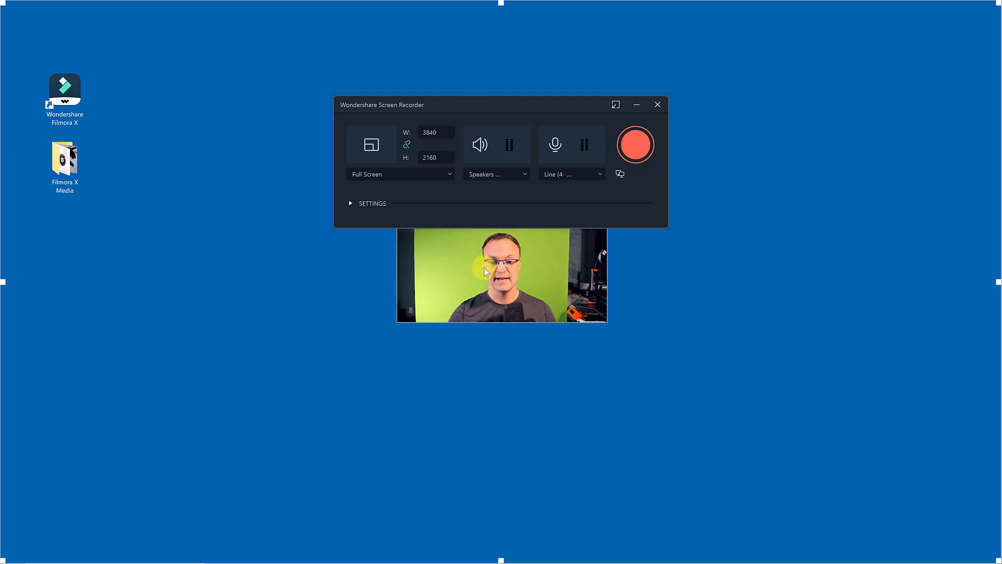
pyautogui.moveTo(464, 106); pyautogui.dragTo(274, 76)
pyautogui.moveTo(554, 264); pyautogui.dragTo(823, 417)
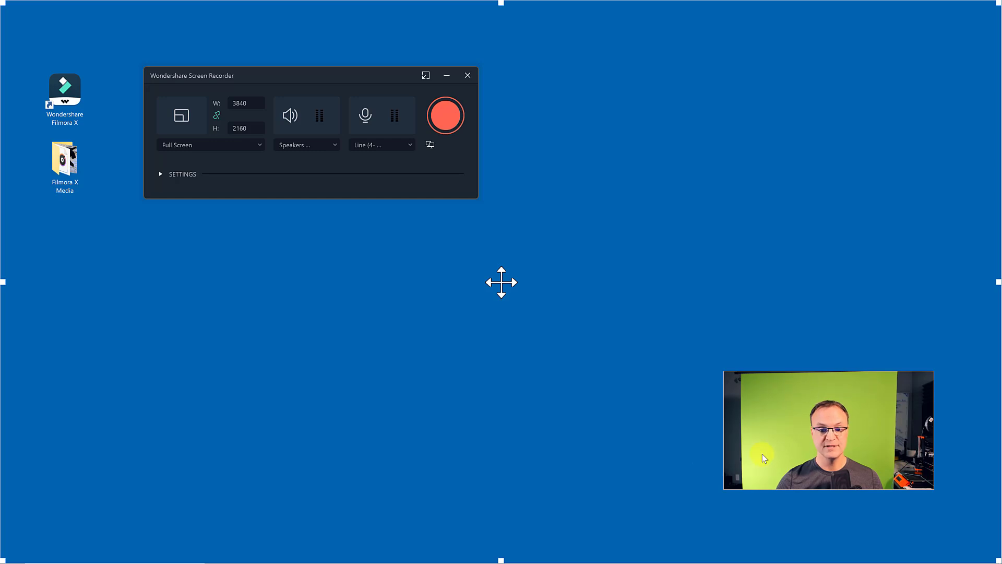
pyautogui.moveTo(724, 371); pyautogui.dragTo(651, 340)
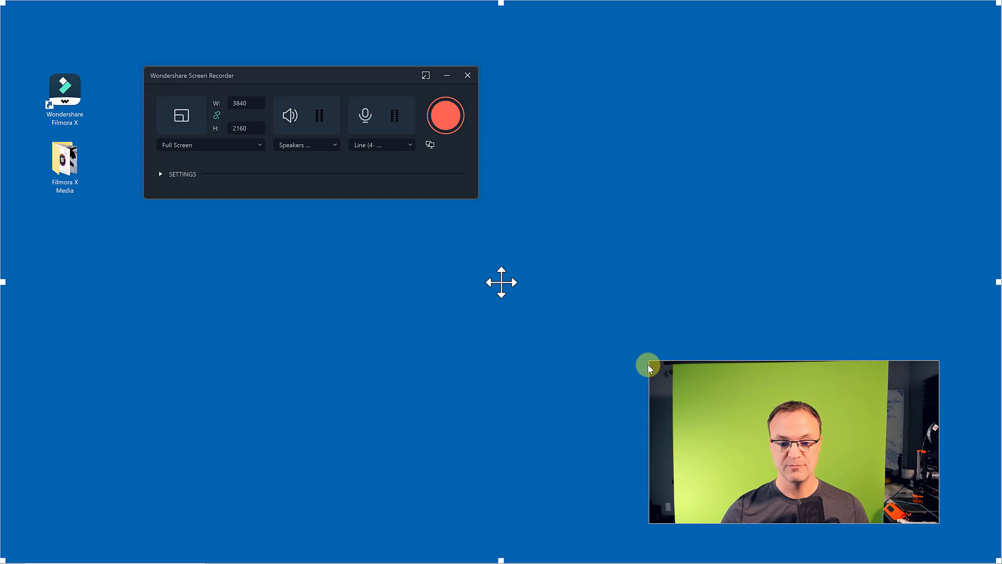
pyautogui.moveTo(649, 361); pyautogui.dragTo(692, 390)
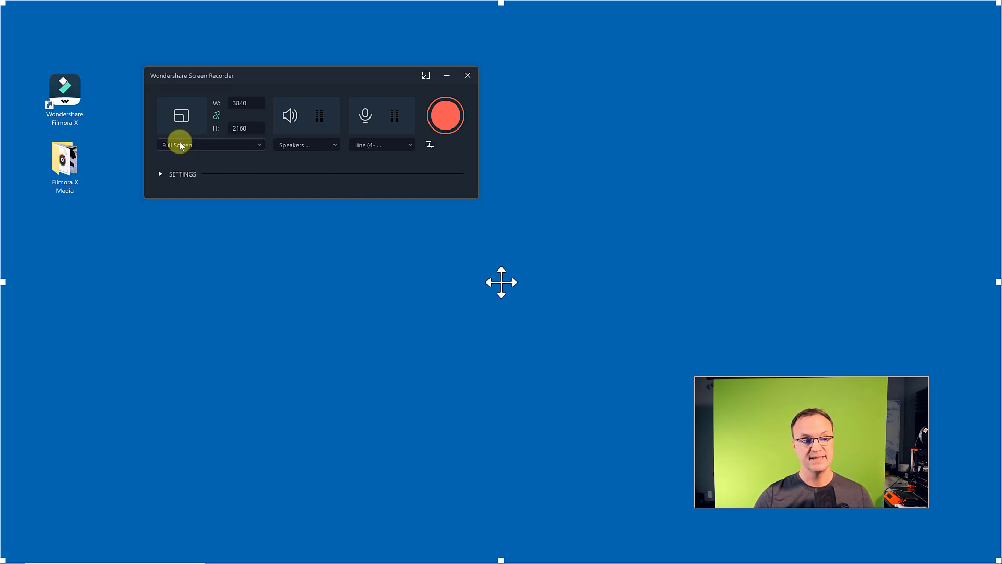
# Expand the screen recorder's settings and review the capture area and microphone source options.
pyautogui.click(161, 174)
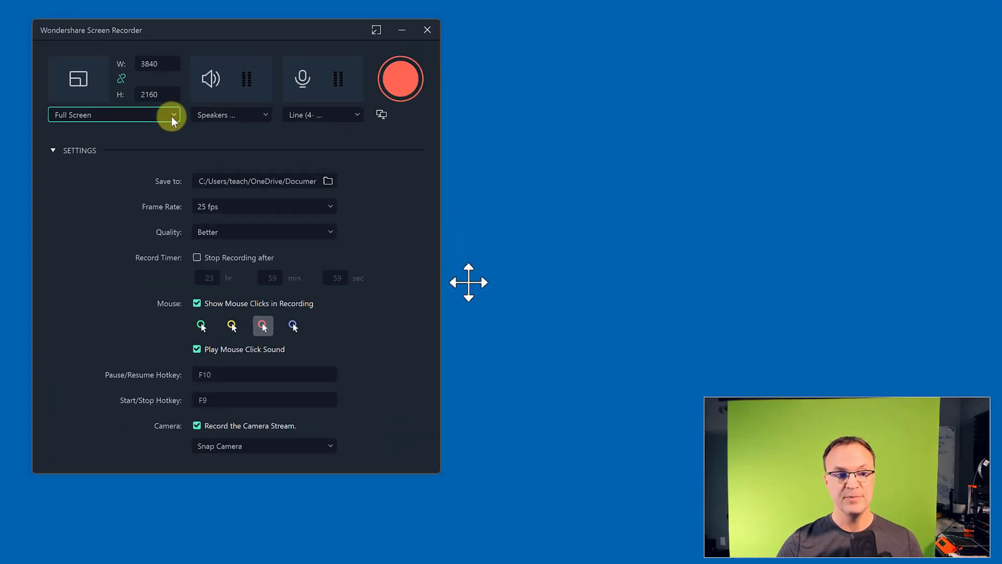
pyautogui.click(174, 118)
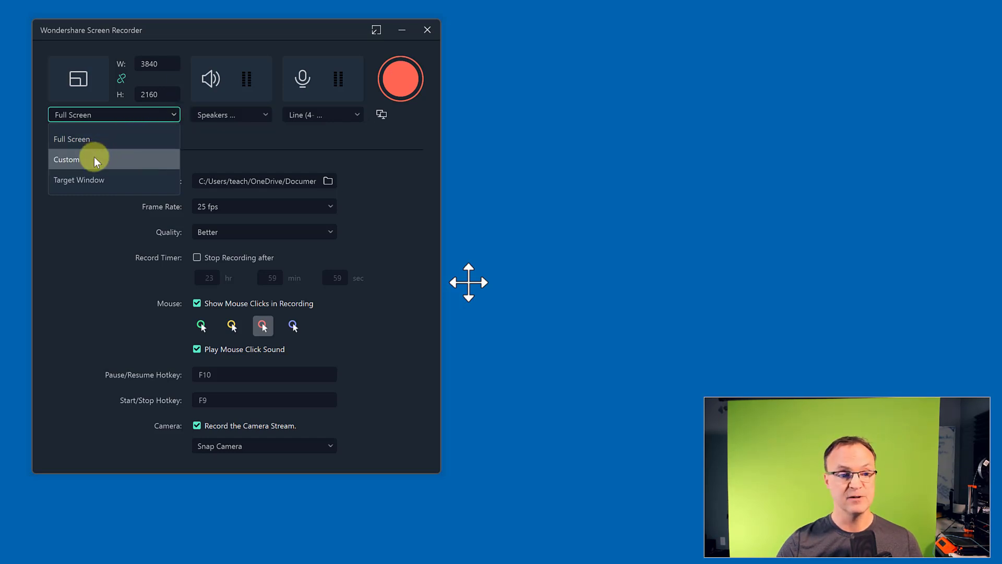
pyautogui.click(88, 209)
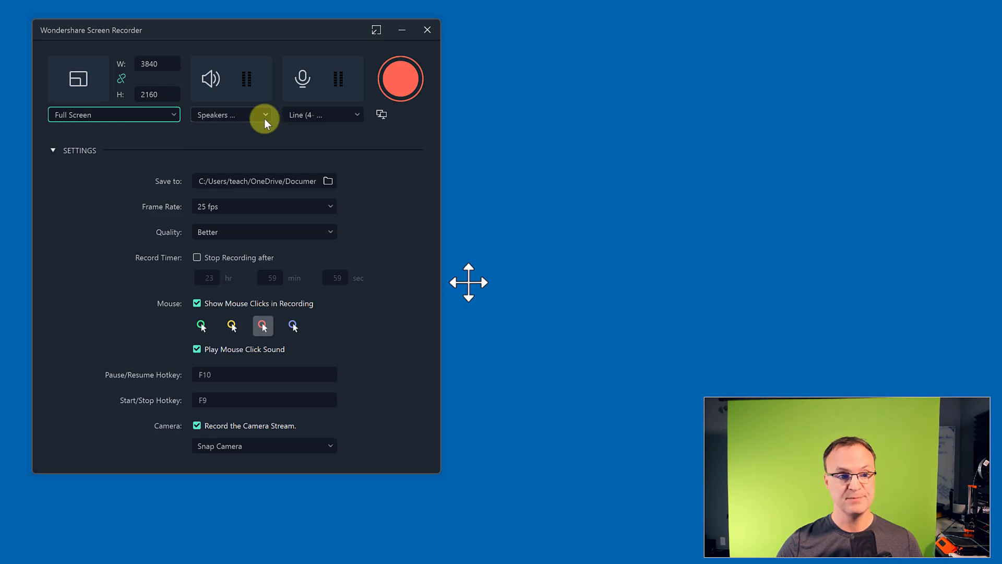
pyautogui.click(358, 115)
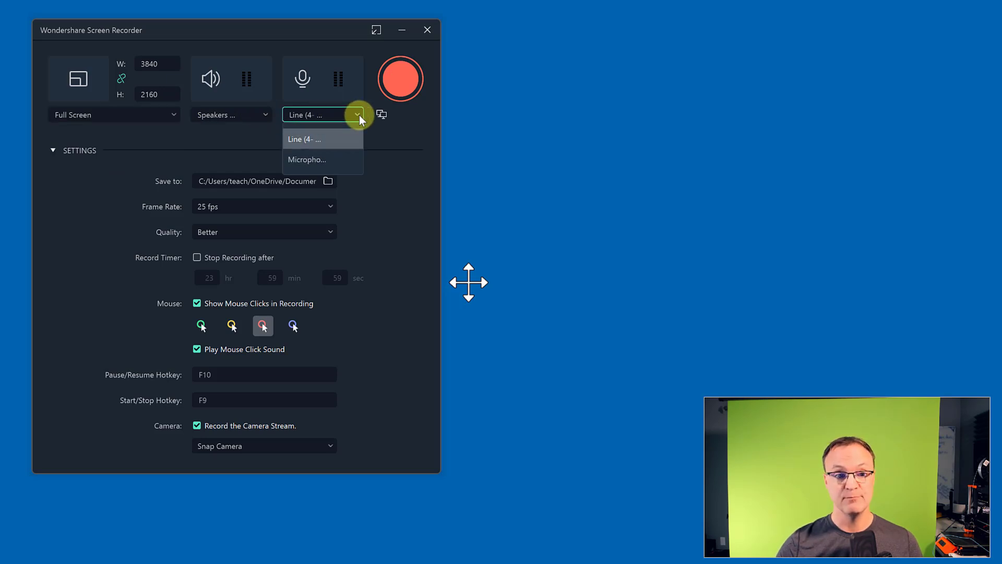
pyautogui.click(400, 141)
pyautogui.click(401, 83)
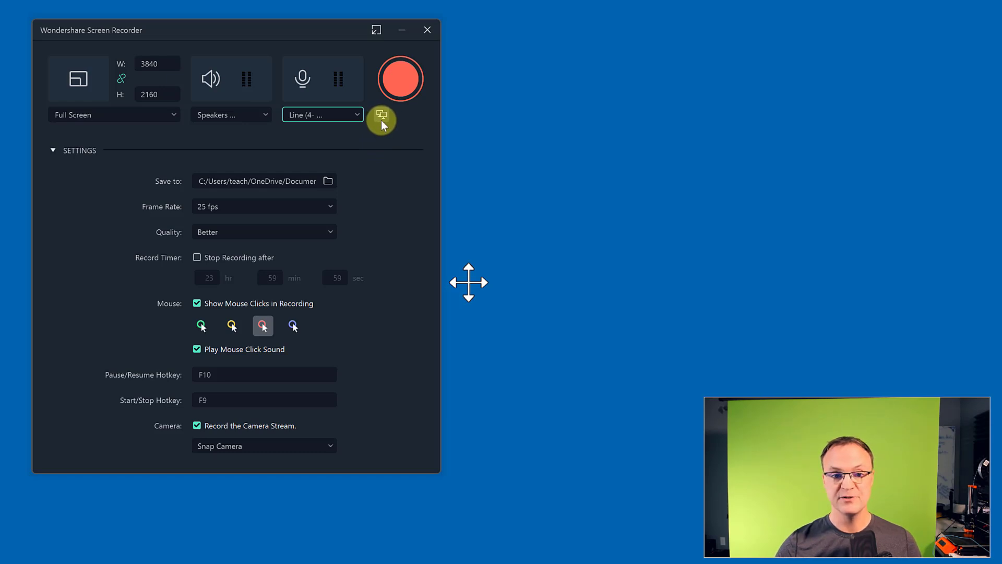
# Review the recorder's save folder, frame rate and camera options, keeping 25 fps and Snap Camera.
pyautogui.click(328, 182)
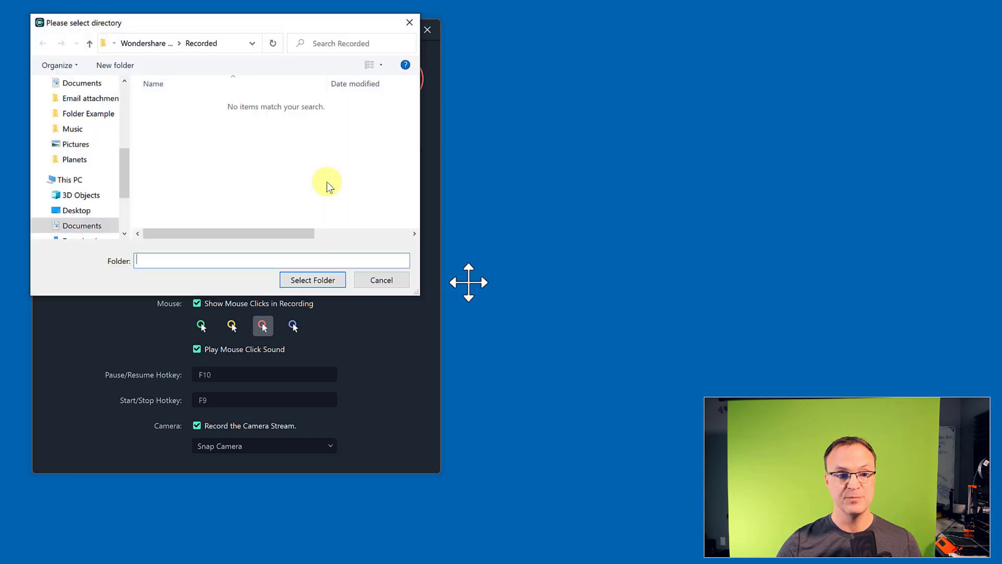
pyautogui.click(409, 23)
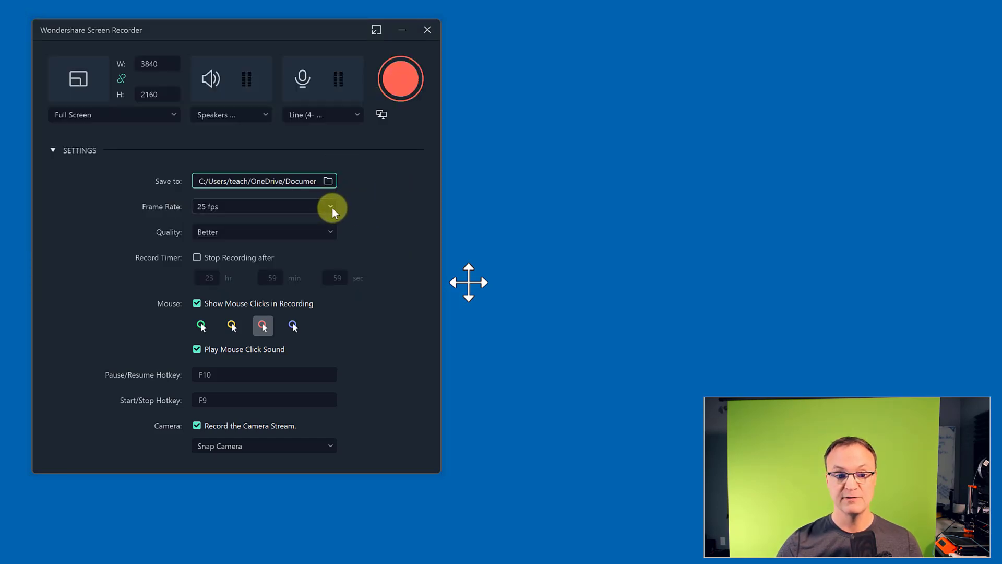
pyautogui.click(333, 210)
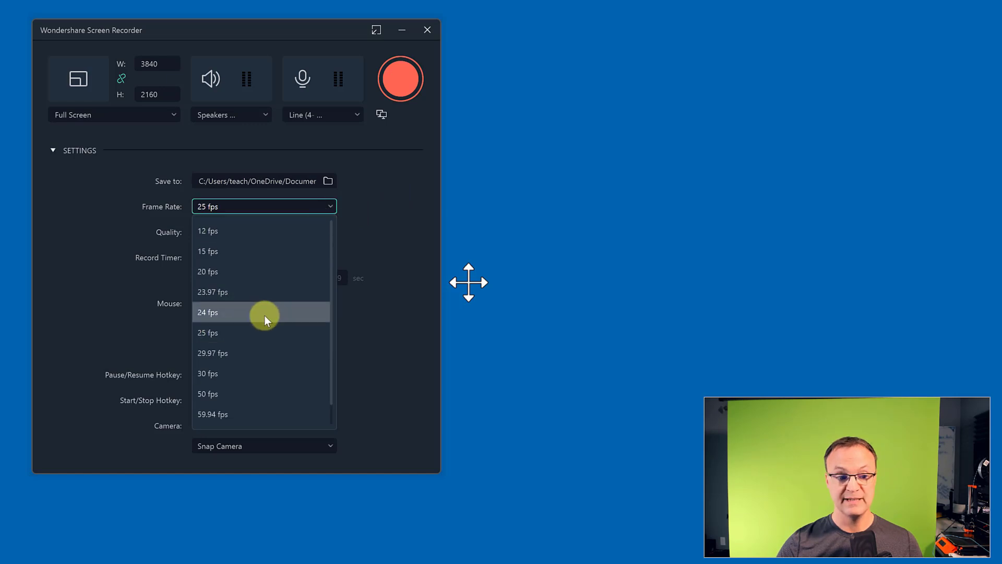
pyautogui.click(266, 333)
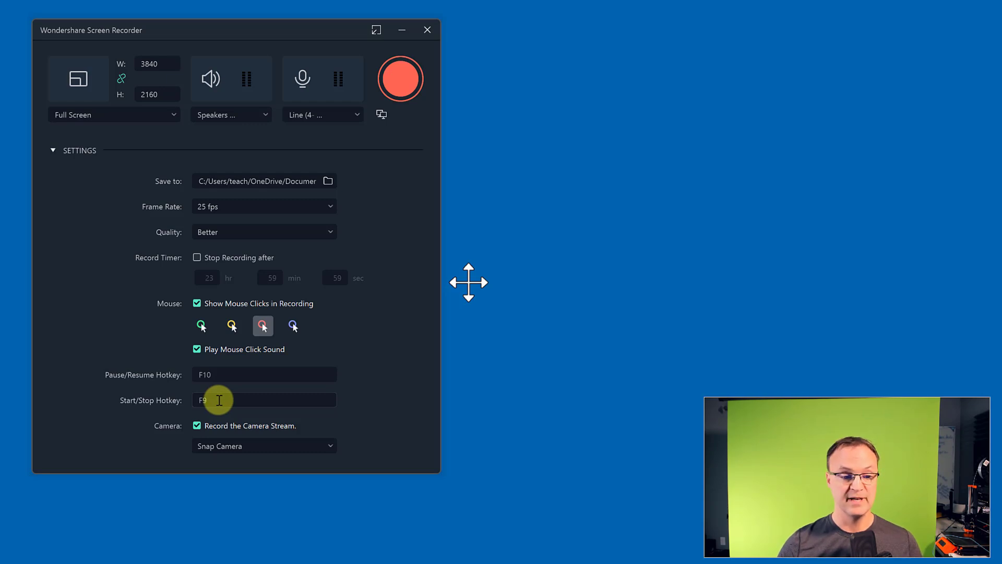
pyautogui.click(330, 445)
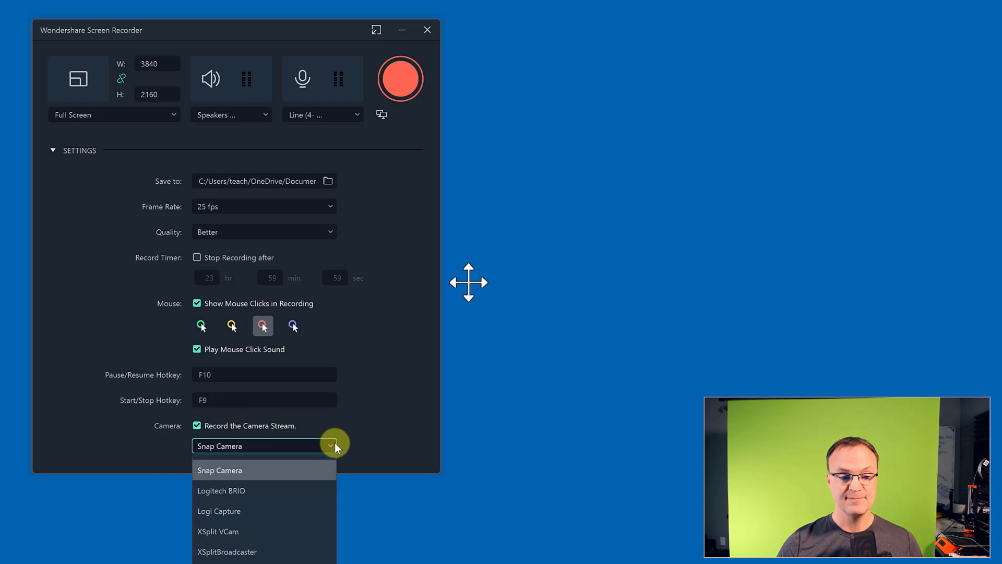
pyautogui.click(364, 441)
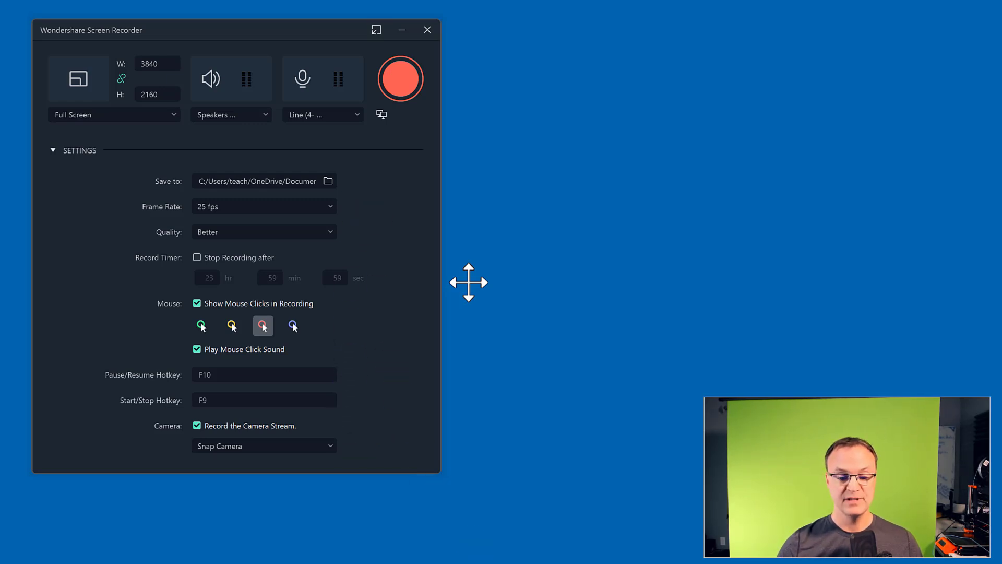
# Switch to the Filmora editor and start a full-screen recording with the camera stream.
pyautogui.click(628, 555)
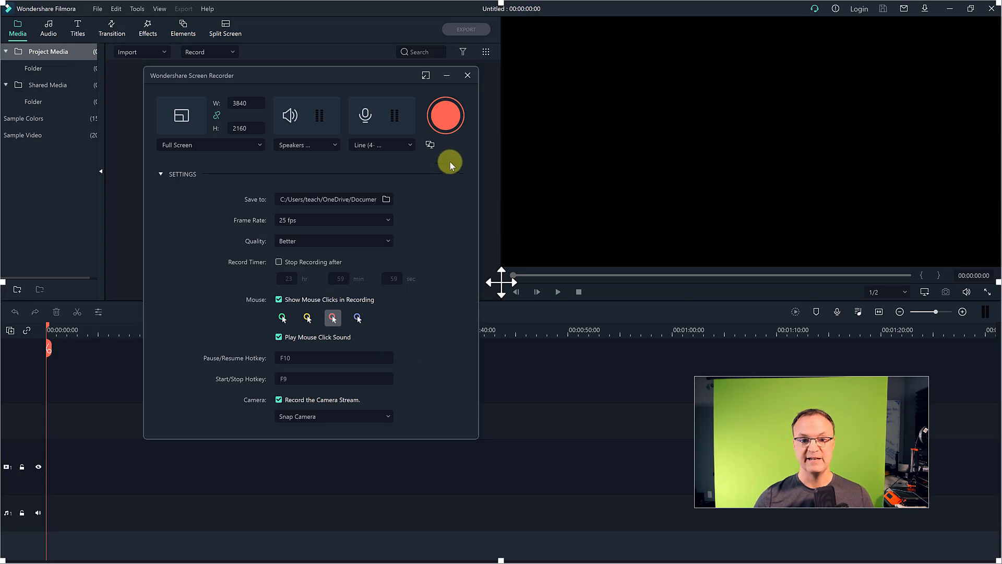
pyautogui.click(448, 118)
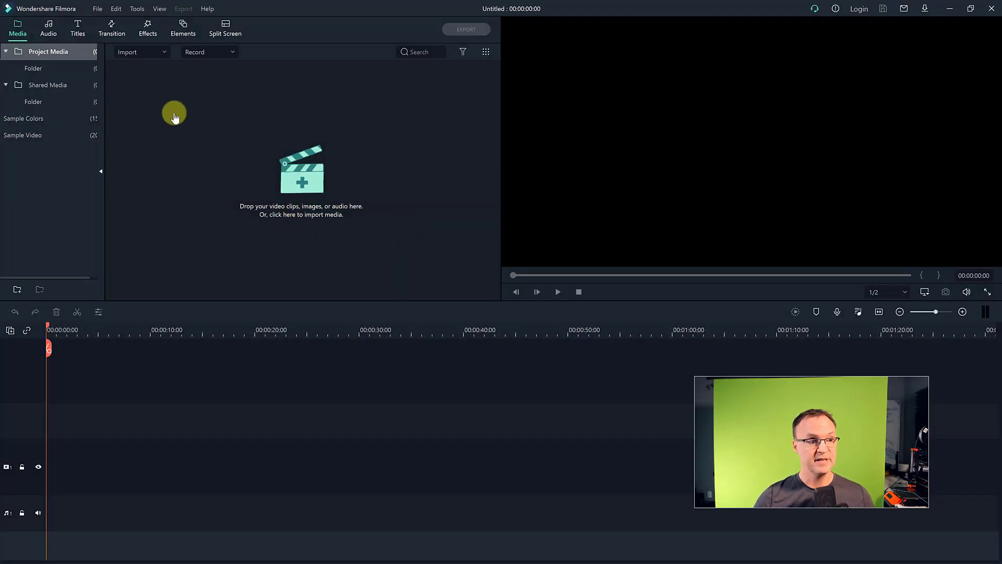
# Import the INTRO (1) clip and place it at the start of the video track, keeping the 1920 x 1080 25fps project settings.
pyautogui.click(245, 146)
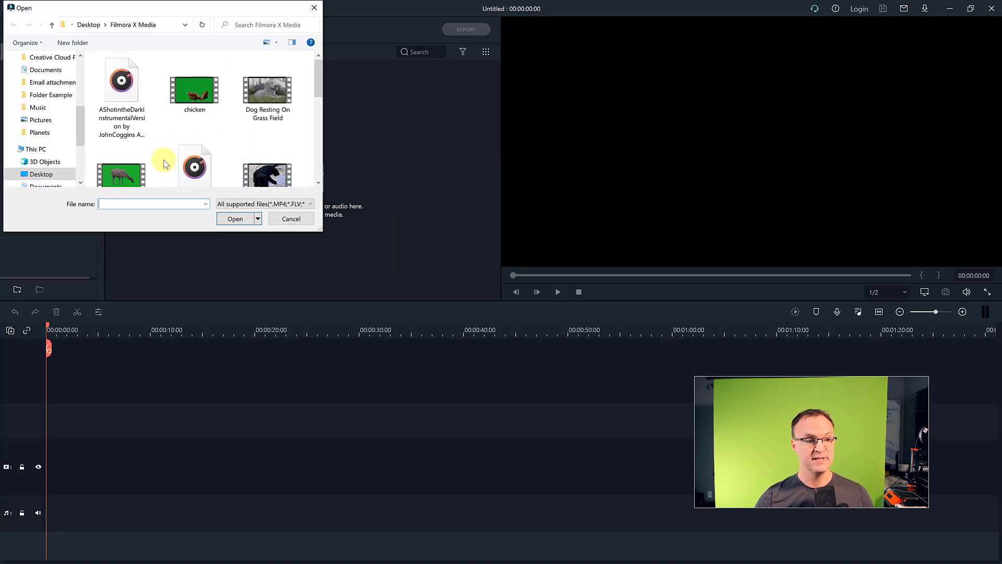
pyautogui.scroll(-3, 194, 111)
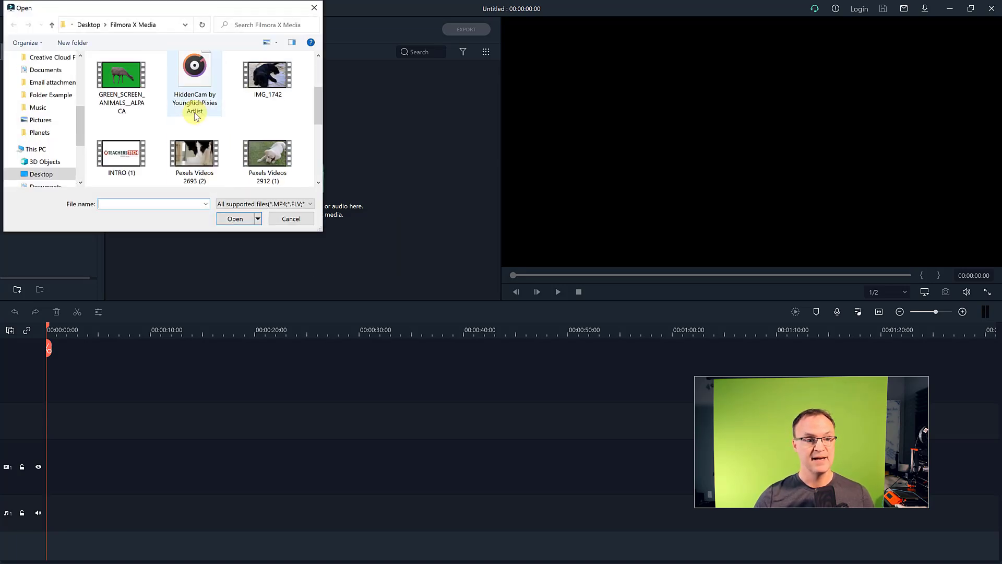
pyautogui.doubleClick(125, 158)
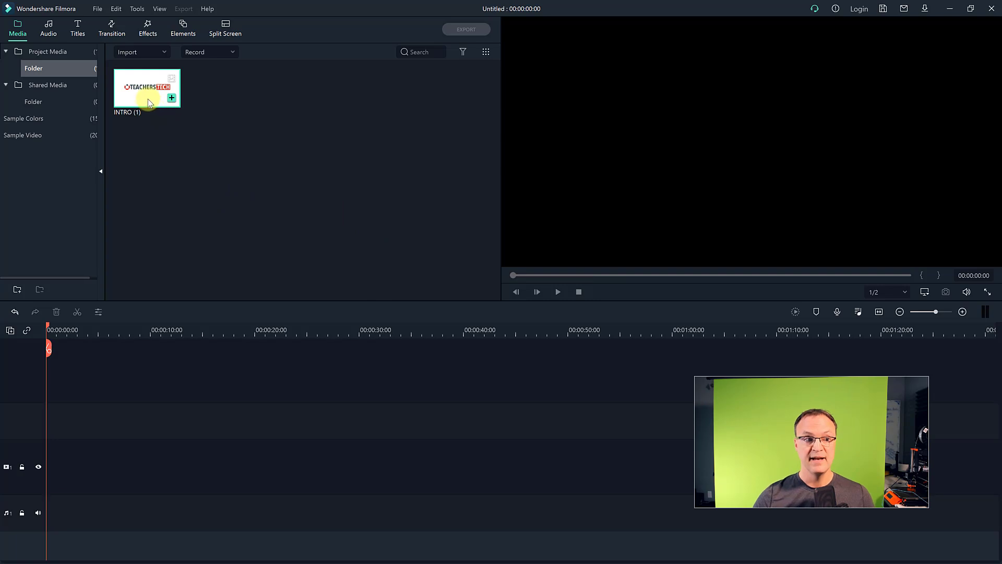
pyautogui.moveTo(149, 103); pyautogui.dragTo(45, 459)
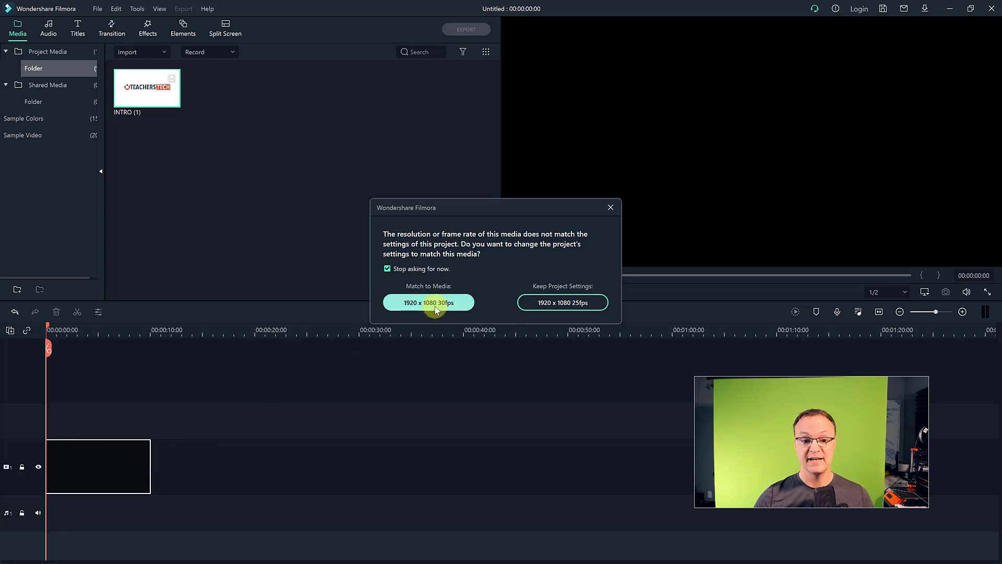
pyautogui.click(560, 304)
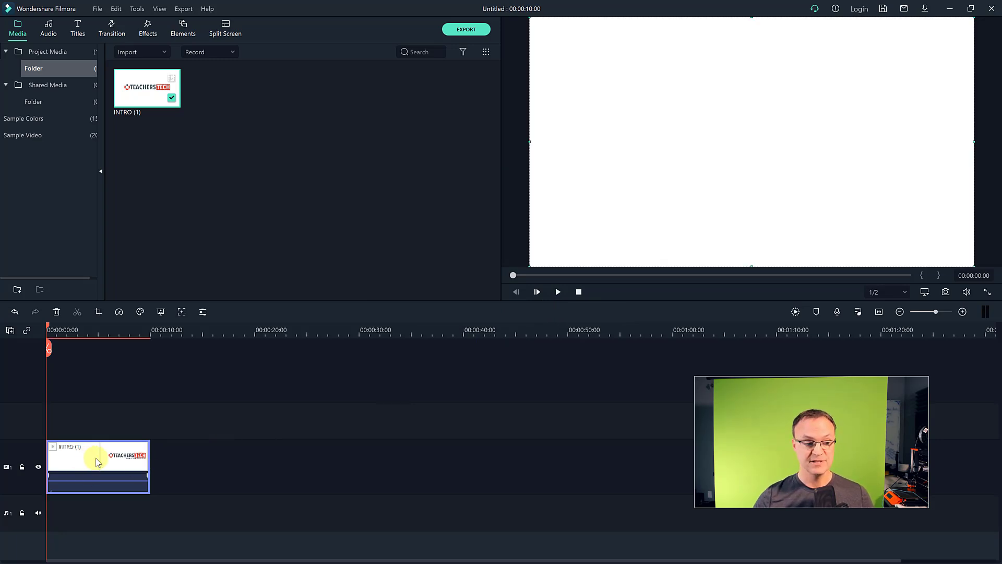
# Speed up the INTRO (1) clip on the timeline to 2.72x with a custom speed.
pyautogui.rightClick(96, 458)
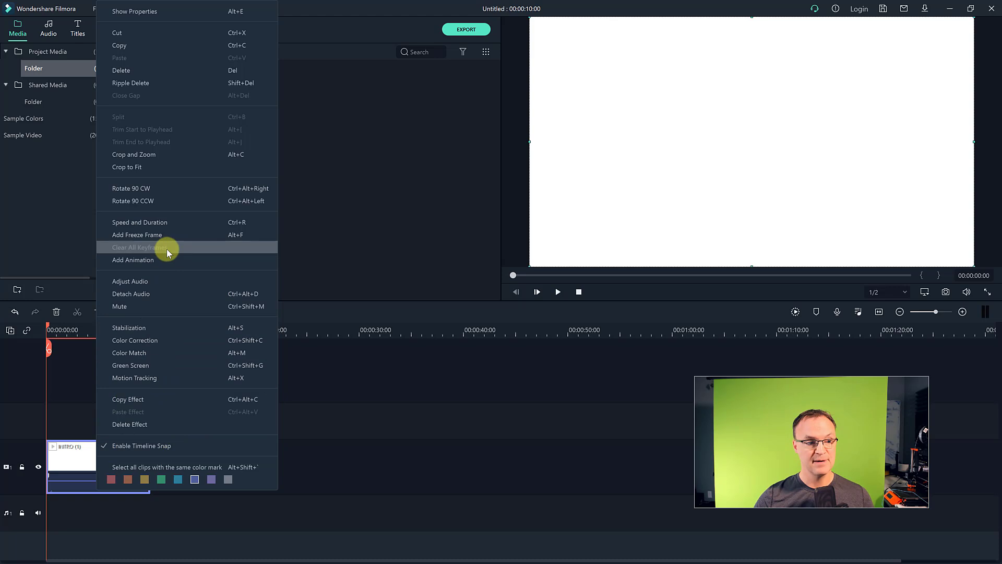
pyautogui.click(171, 221)
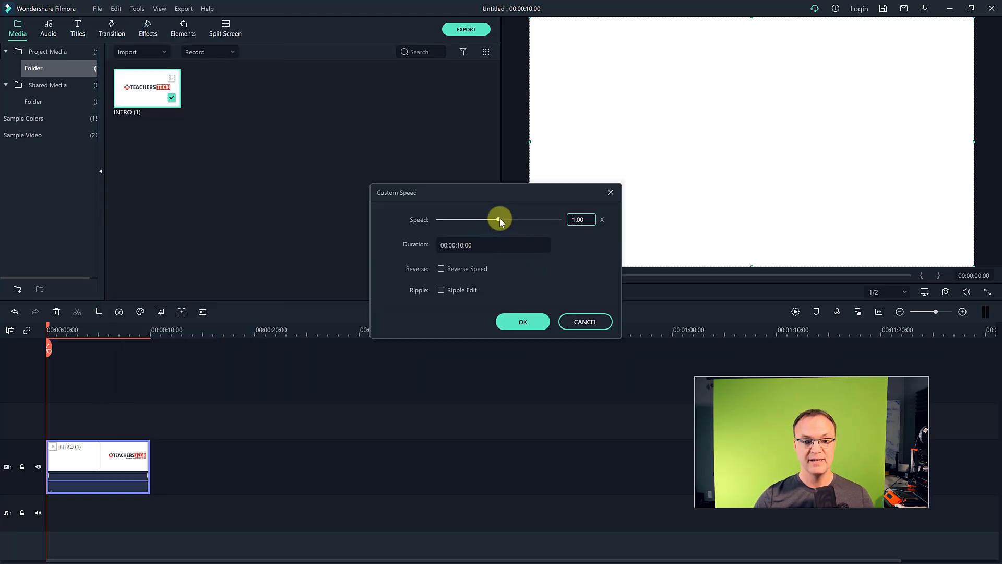
pyautogui.moveTo(500, 220)
pyautogui.mouseDown()
pyautogui.moveTo(509, 220)
pyautogui.moveTo(499, 221)
pyautogui.mouseUp()
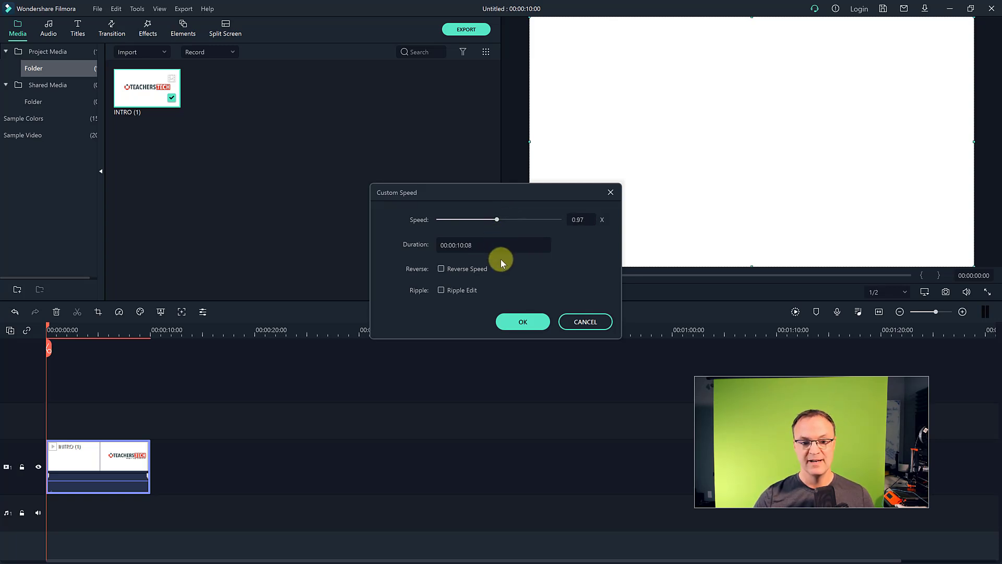
pyautogui.click(499, 219)
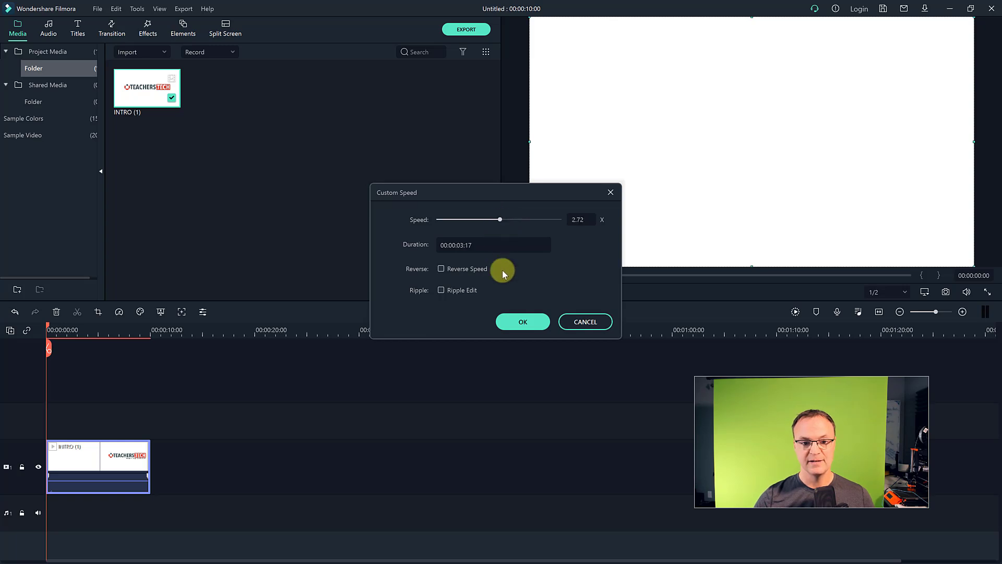
pyautogui.click(521, 321)
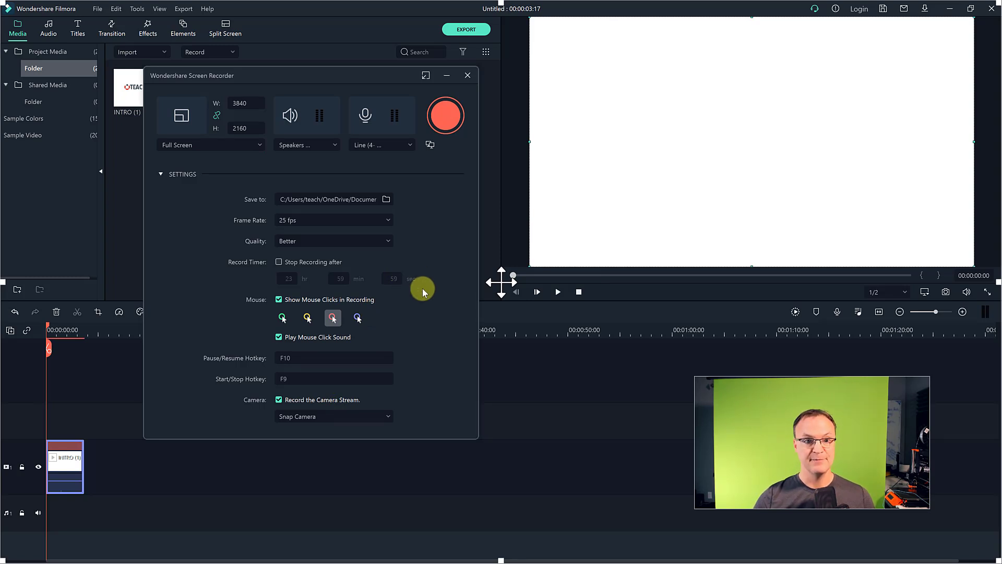
# Close the screen recorder and add the VID_20201024_173506 recording directly after the intro clip on the video track.
pyautogui.click(468, 77)
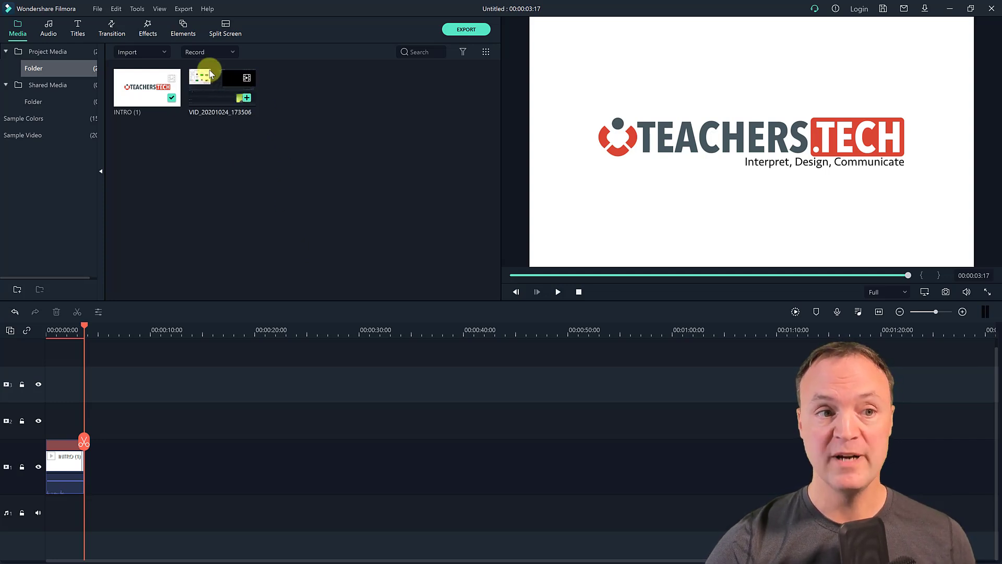
pyautogui.click(230, 50)
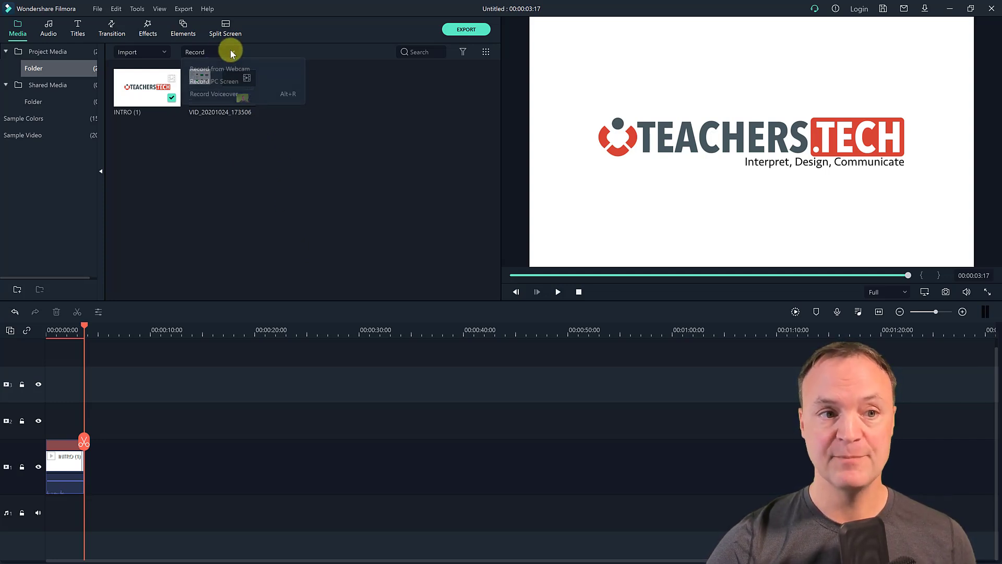
pyautogui.click(337, 138)
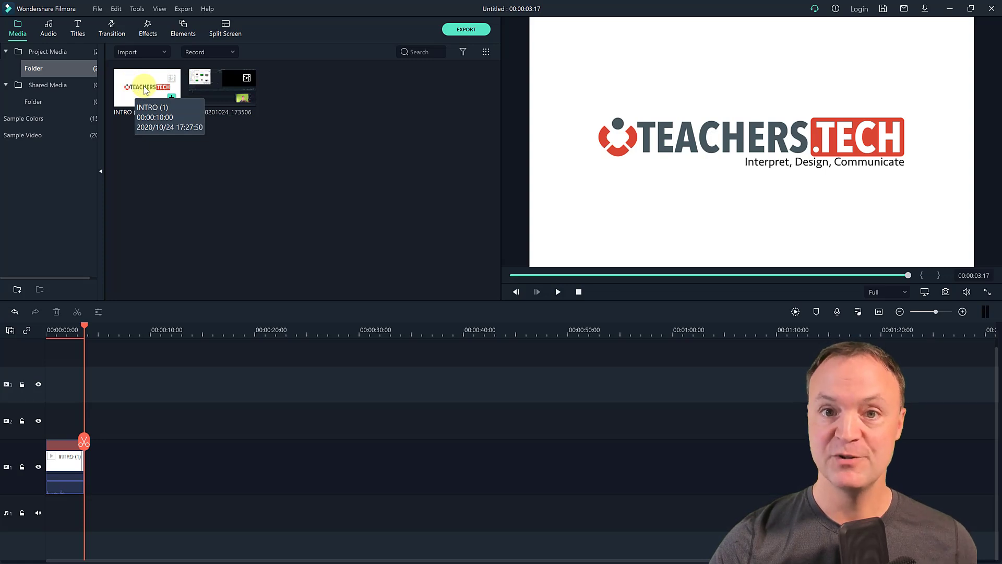
pyautogui.click(247, 98)
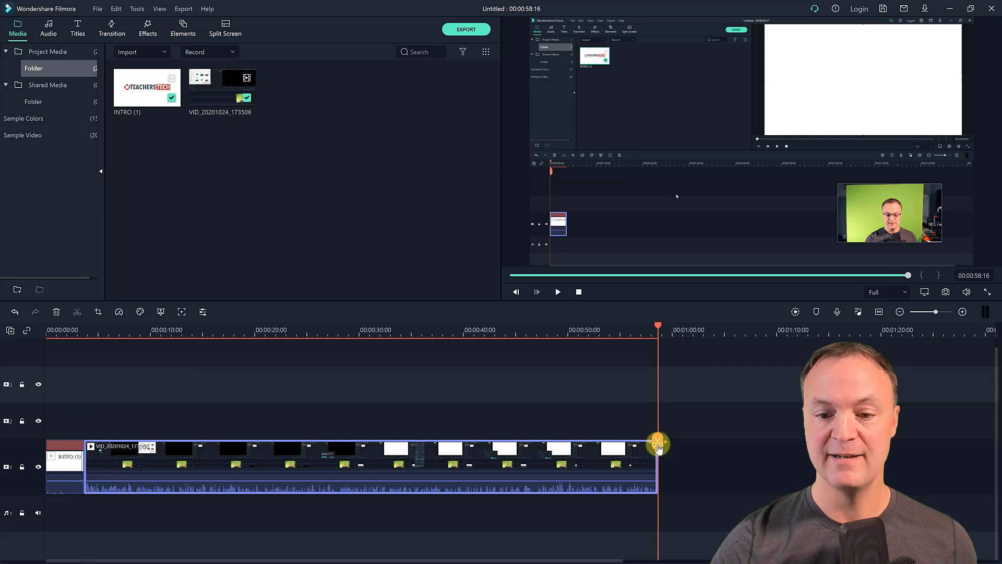
# Play back a middle section of the screen recording, pause it, and return the playhead to the end of the intro.
pyautogui.moveTo(658, 443); pyautogui.dragTo(291, 478)
pyautogui.click(557, 292)
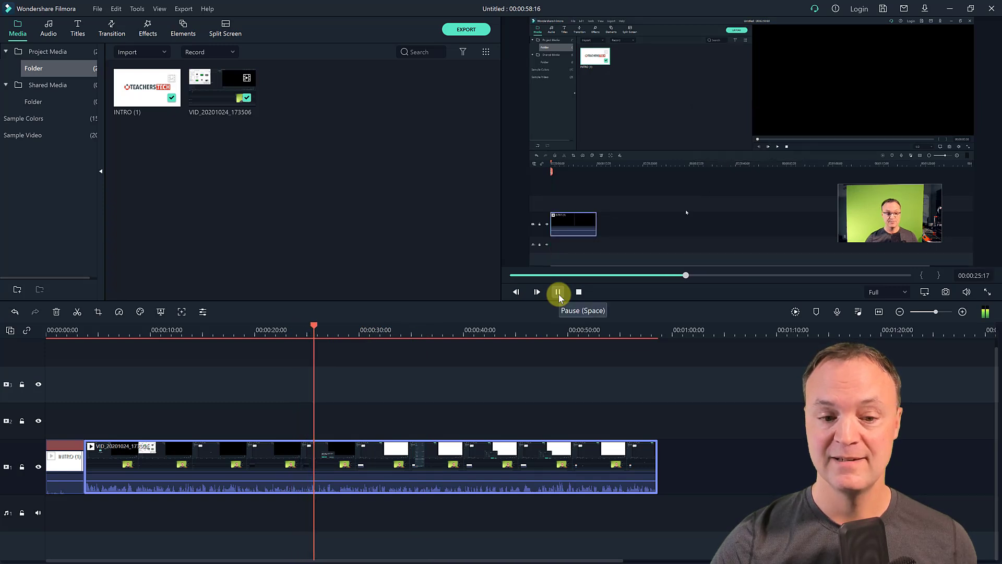
pyautogui.click(558, 293)
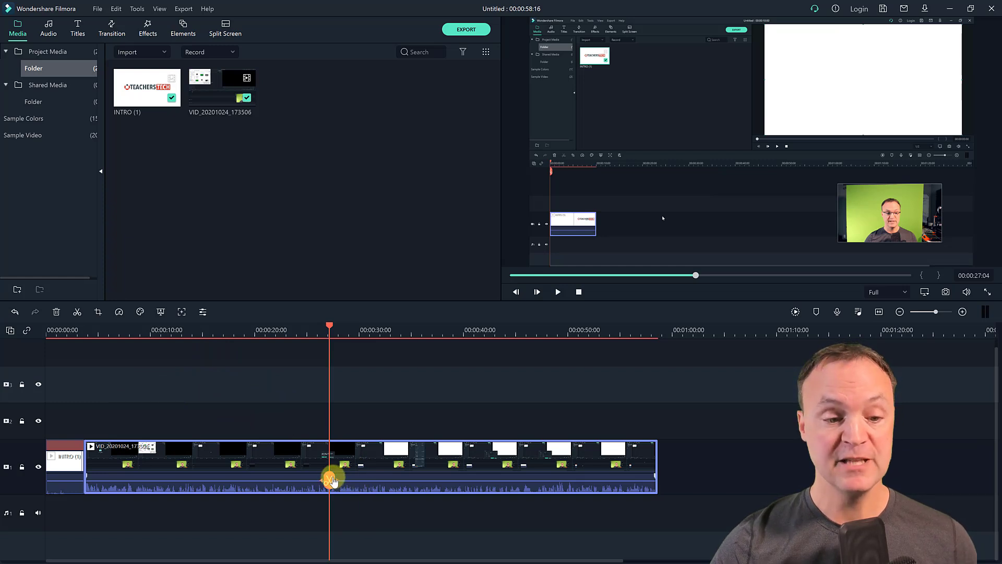
pyautogui.moveTo(332, 480); pyautogui.dragTo(84, 471)
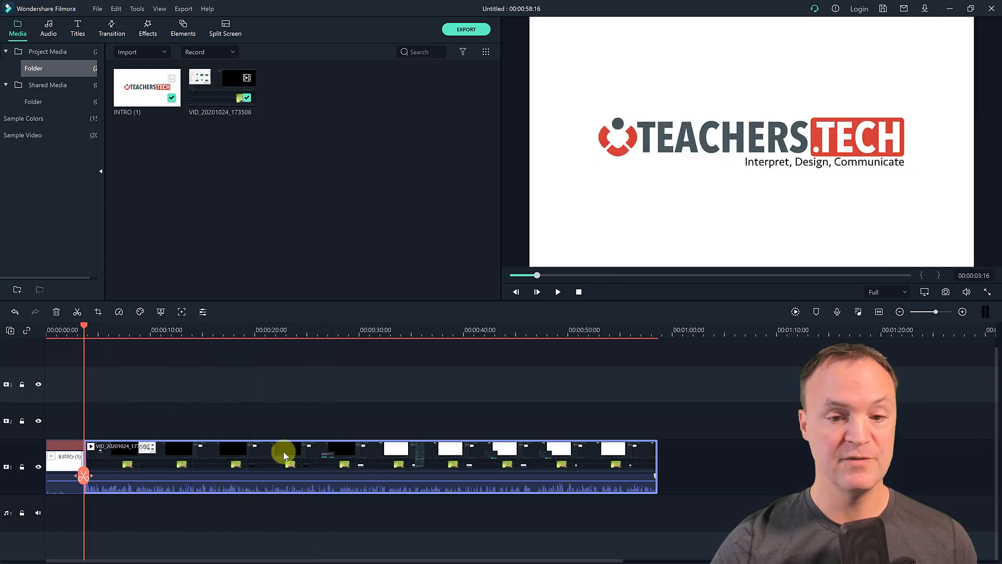
# Play the start of the screen recording, pause it, and trim its beginning to the playhead at 00:00:06:03.
pyautogui.click(558, 292)
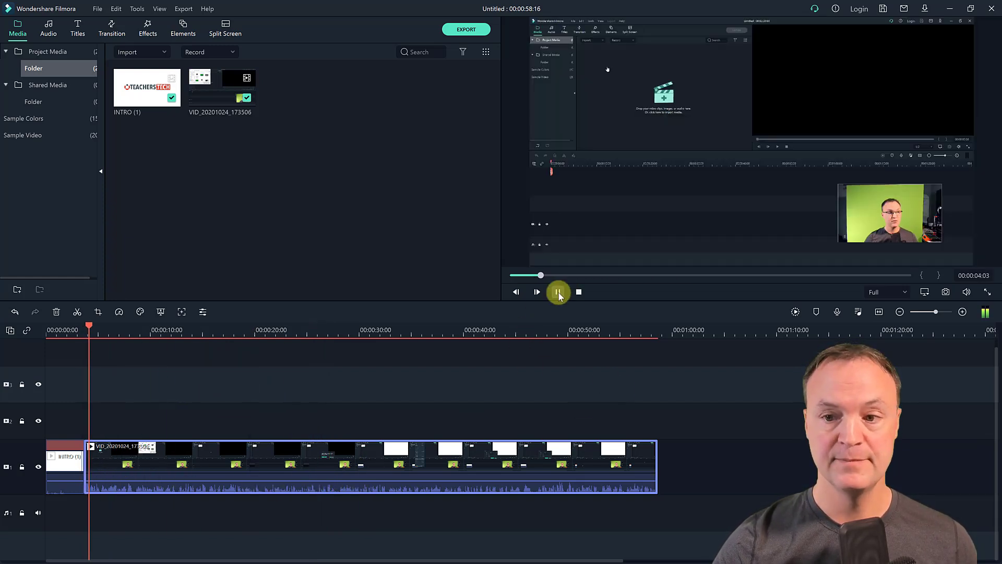
pyautogui.click(557, 293)
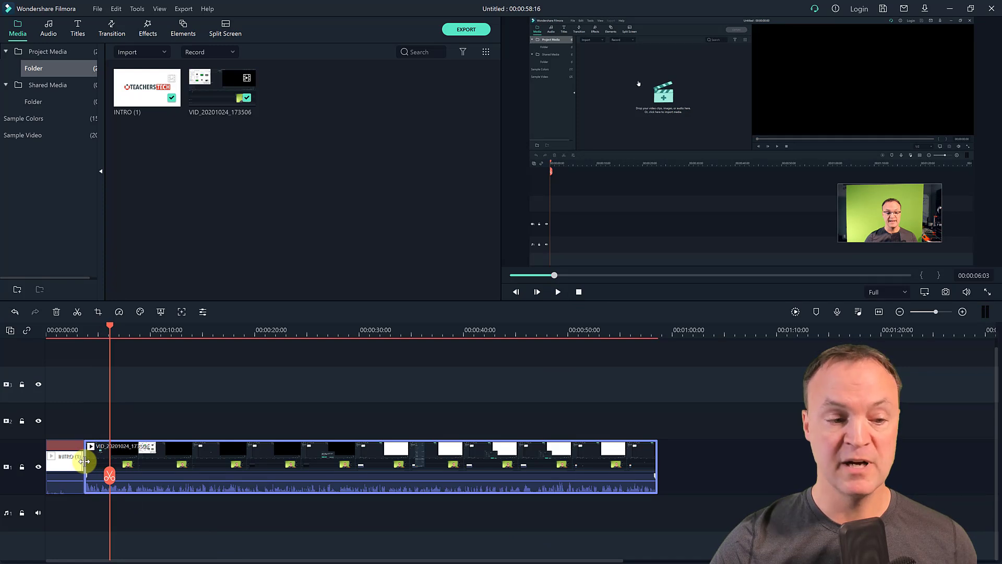
pyautogui.moveTo(84, 462); pyautogui.dragTo(103, 463)
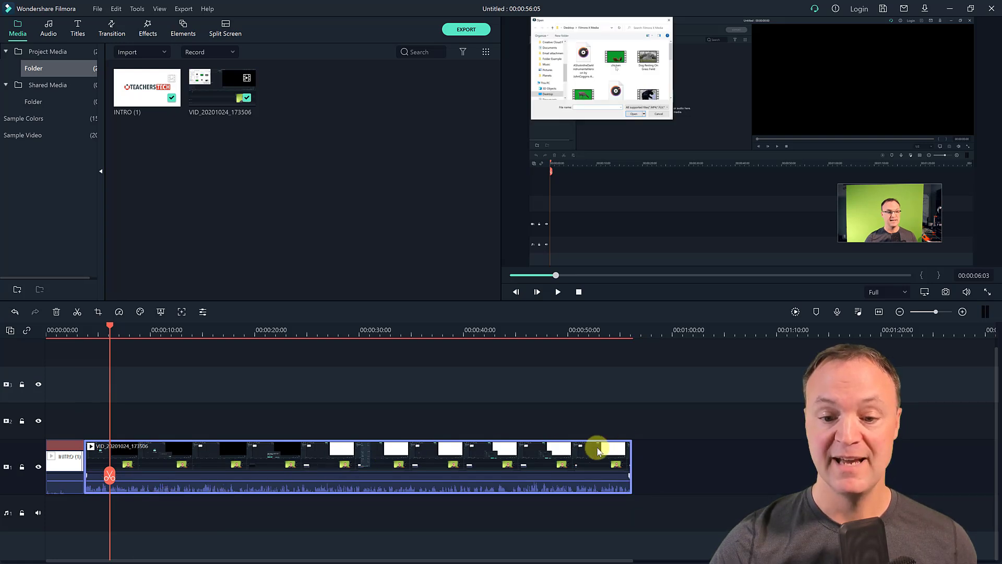
# Play the last seconds of the recording to find its end point and trim the clip's end to 00:00:53:17.
pyautogui.click(599, 330)
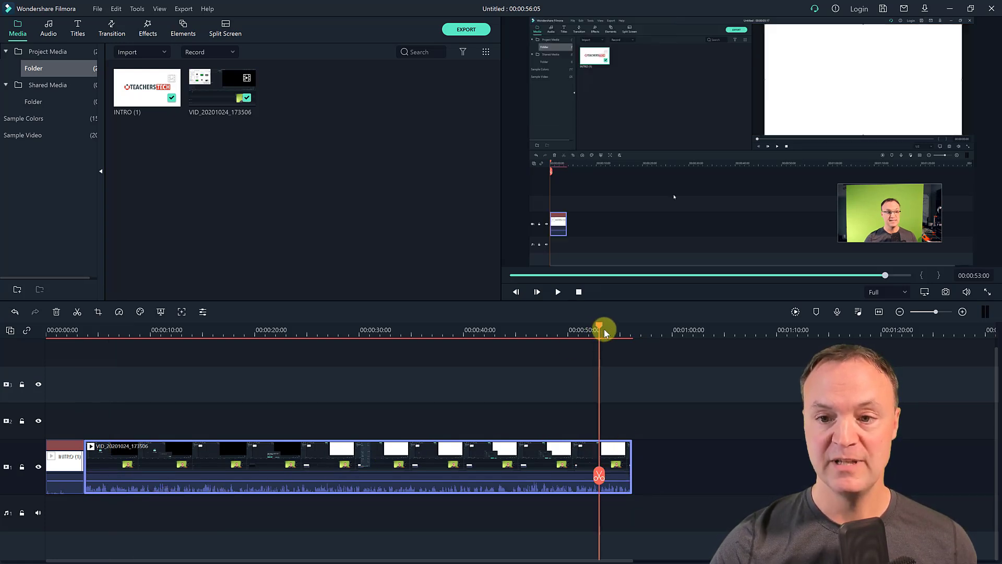
pyautogui.click(556, 292)
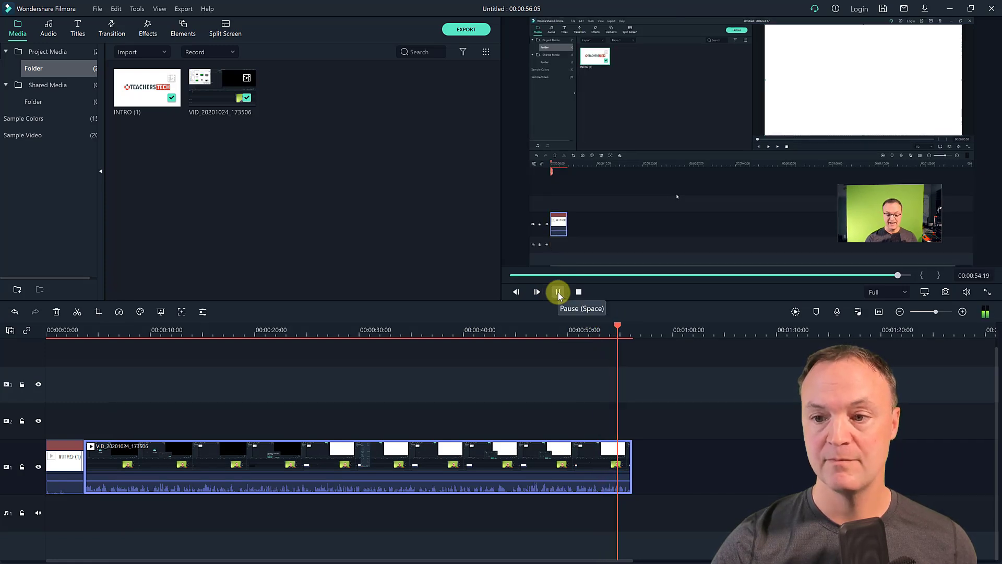
pyautogui.click(558, 293)
pyautogui.moveTo(624, 326); pyautogui.dragTo(606, 328)
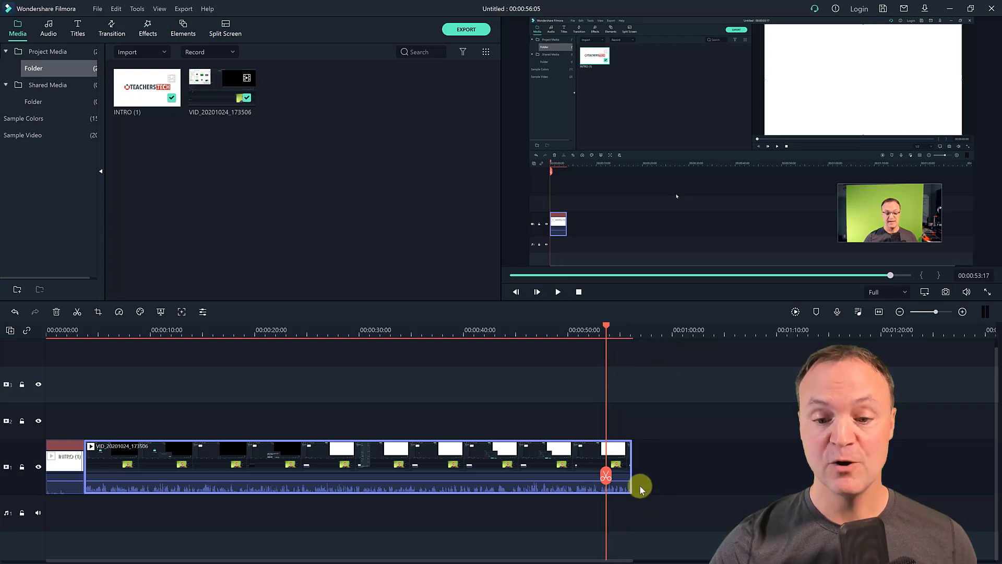
pyautogui.moveTo(631, 479); pyautogui.dragTo(342, 465)
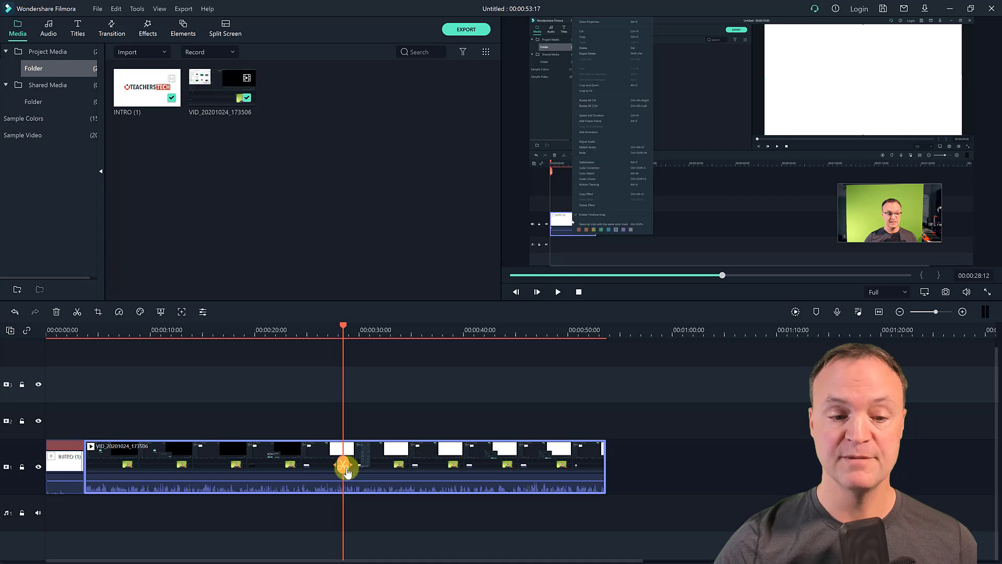
# Split the screen recording at 00:00:28:12 and again at 00:00:32:01 to isolate a short middle piece.
pyautogui.click(342, 466)
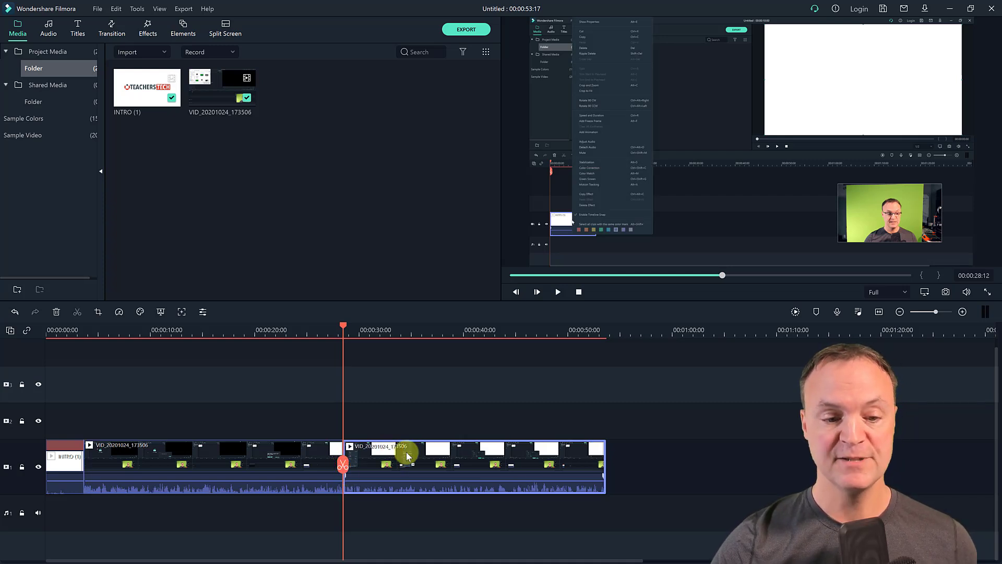
pyautogui.moveTo(406, 452); pyautogui.dragTo(426, 458)
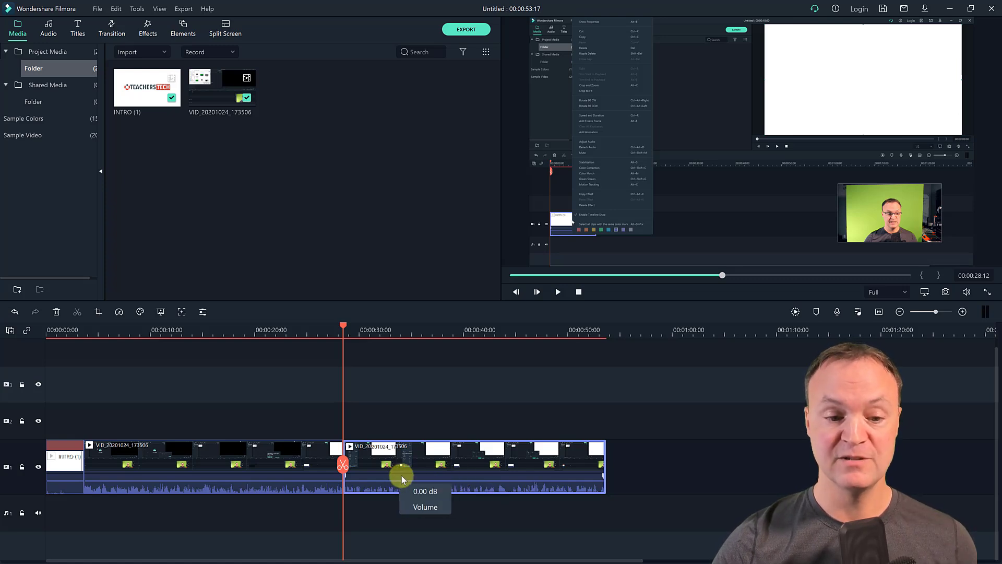
pyautogui.moveTo(458, 464); pyautogui.dragTo(496, 468)
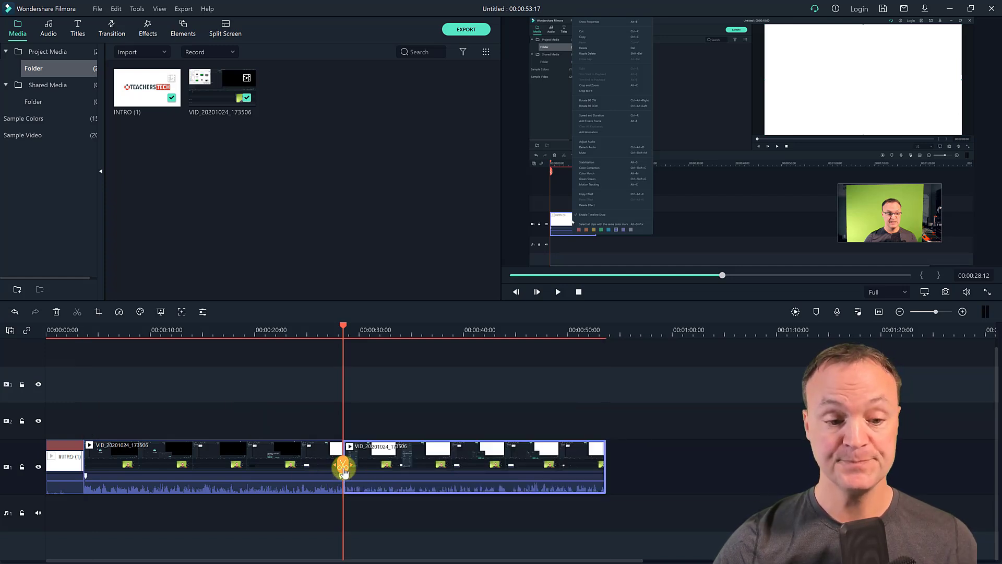
pyautogui.moveTo(343, 470); pyautogui.dragTo(381, 459)
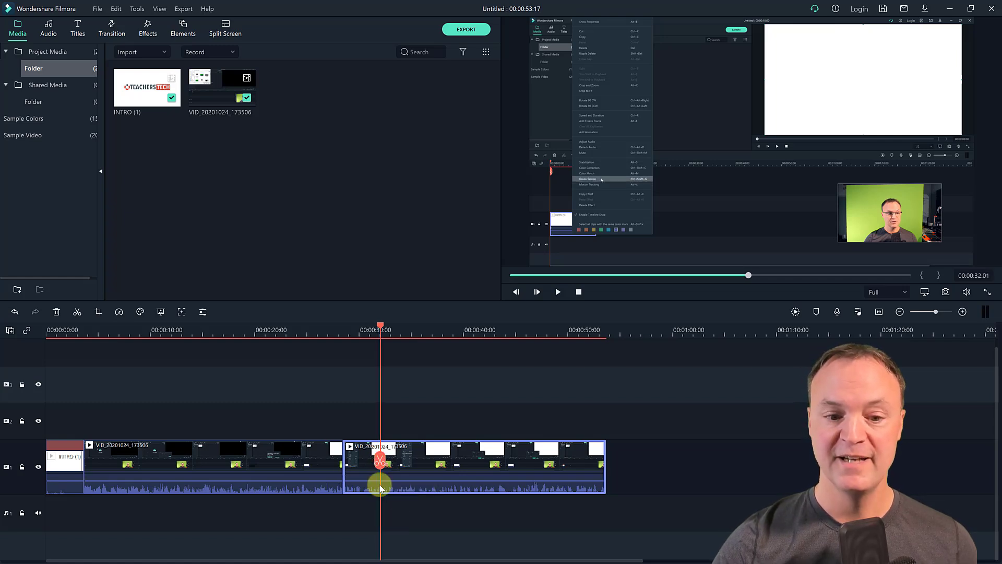
pyautogui.click(378, 466)
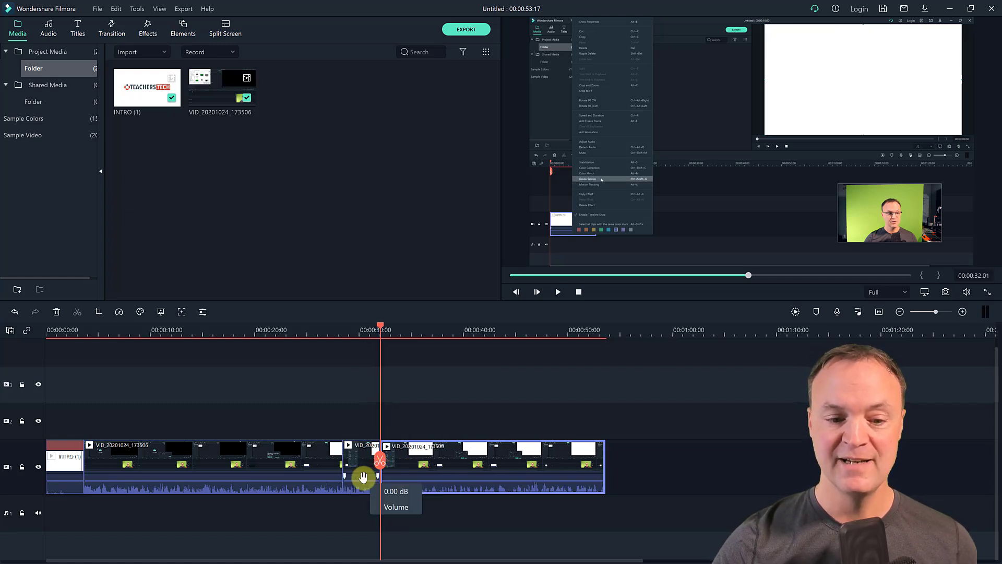
# Move the short middle piece out to the end of the video track, delete it, and close the gap it left.
pyautogui.moveTo(365, 474); pyautogui.dragTo(633, 470)
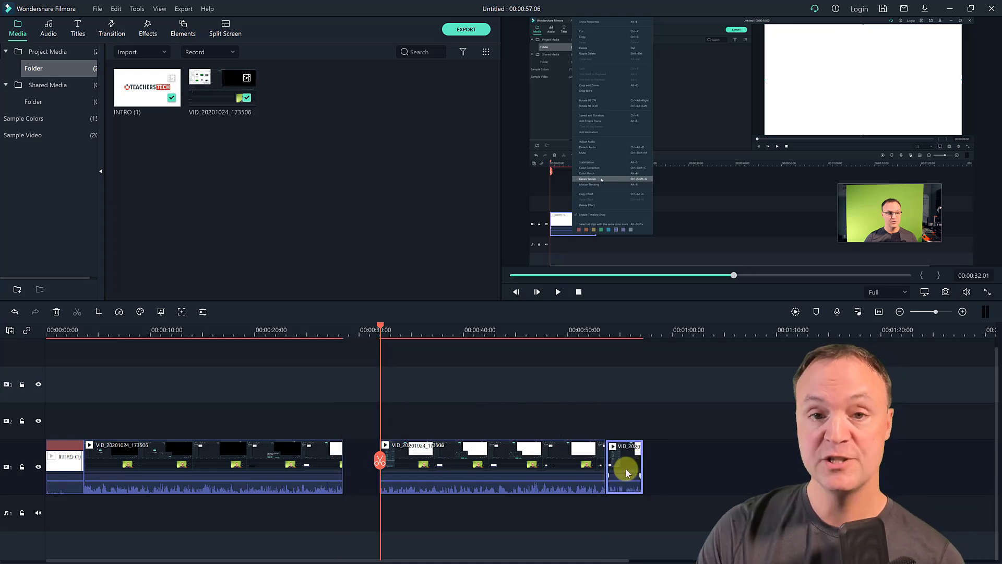
pyautogui.press('Delete')
pyautogui.moveTo(505, 464); pyautogui.dragTo(473, 464)
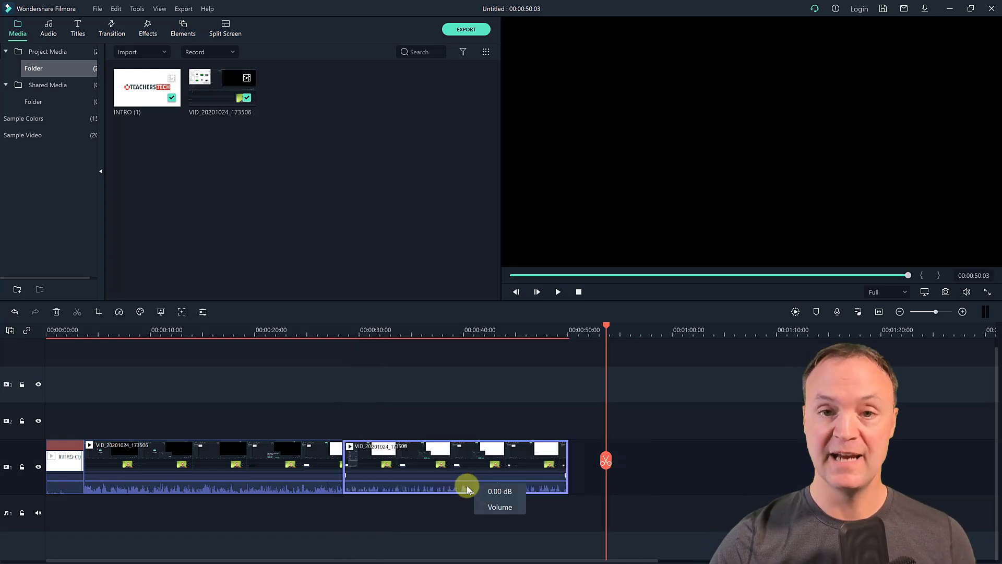
# Play back the recording across the join where the middle piece was removed, starting at 00:00:27:21, and pause.
pyautogui.click(347, 337)
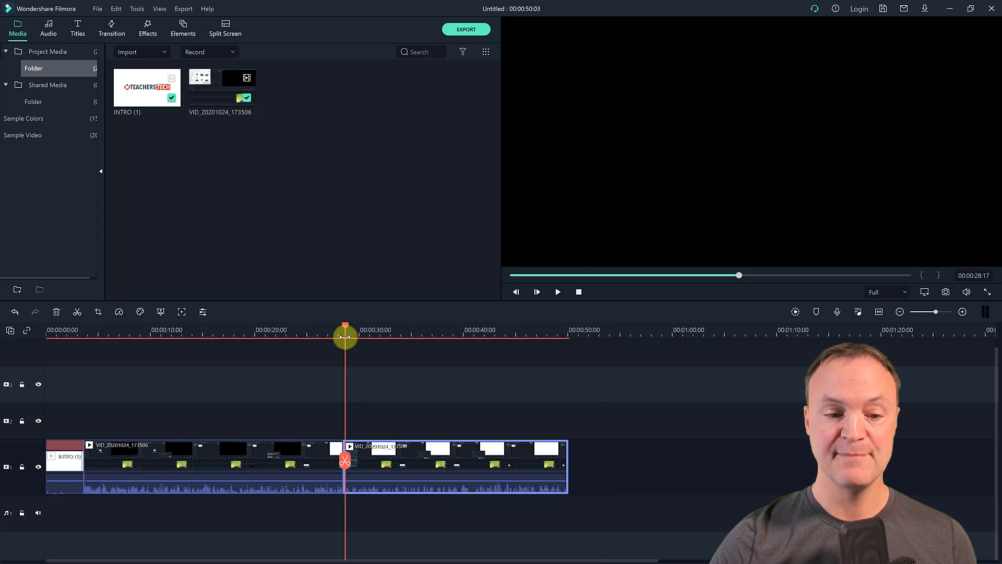
pyautogui.click(335, 459)
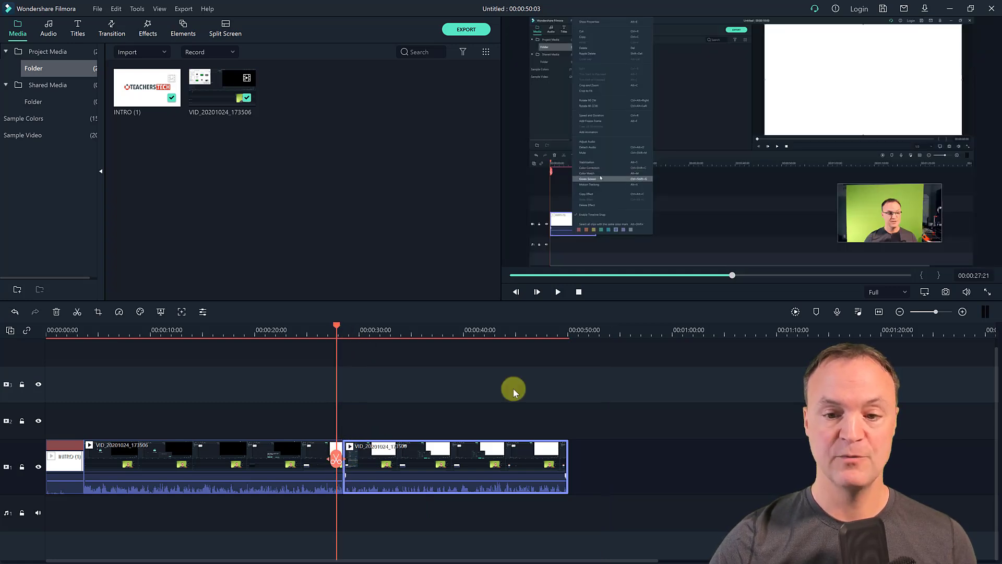
pyautogui.click(557, 292)
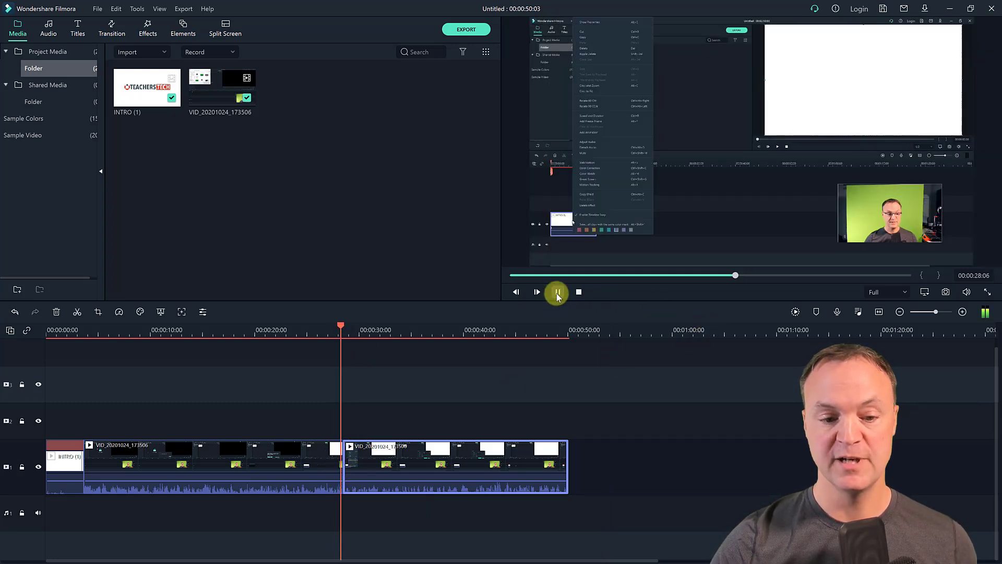
pyautogui.click(558, 294)
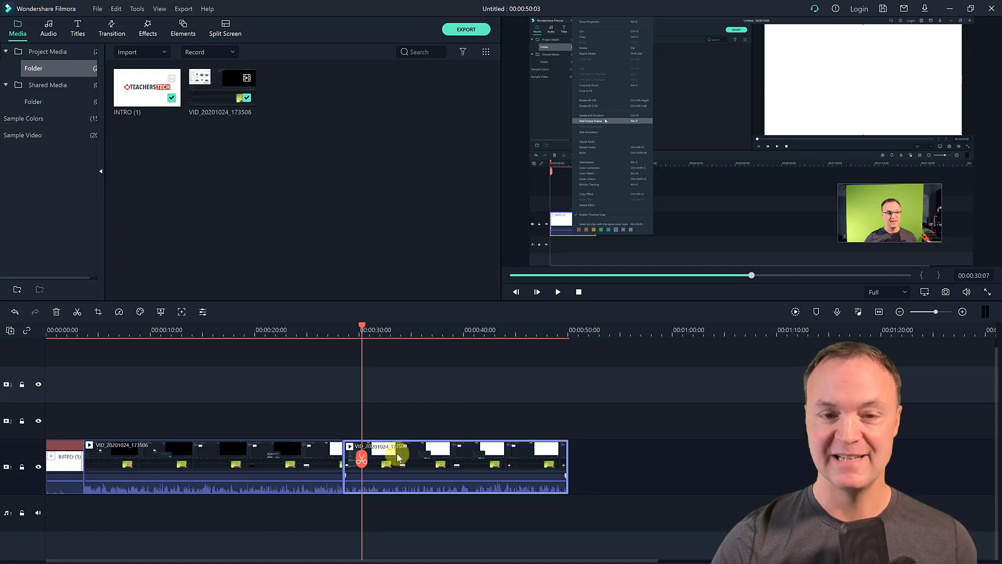
# Split the recording at 00:00:33:18 and crop its last piece to 2375 x 1335 around the Custom Speed dialog.
pyautogui.moveTo(359, 461); pyautogui.dragTo(396, 457)
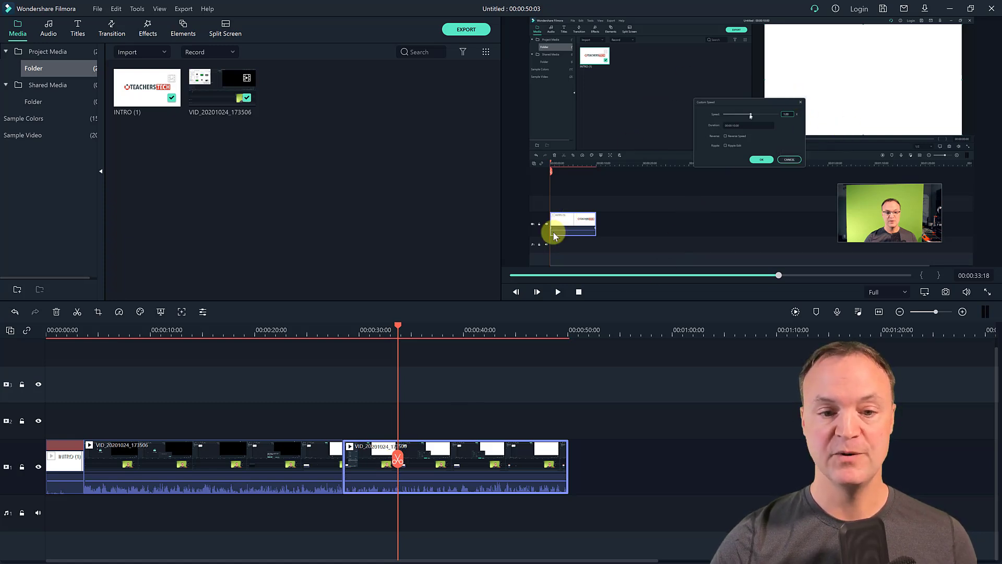
pyautogui.click(399, 459)
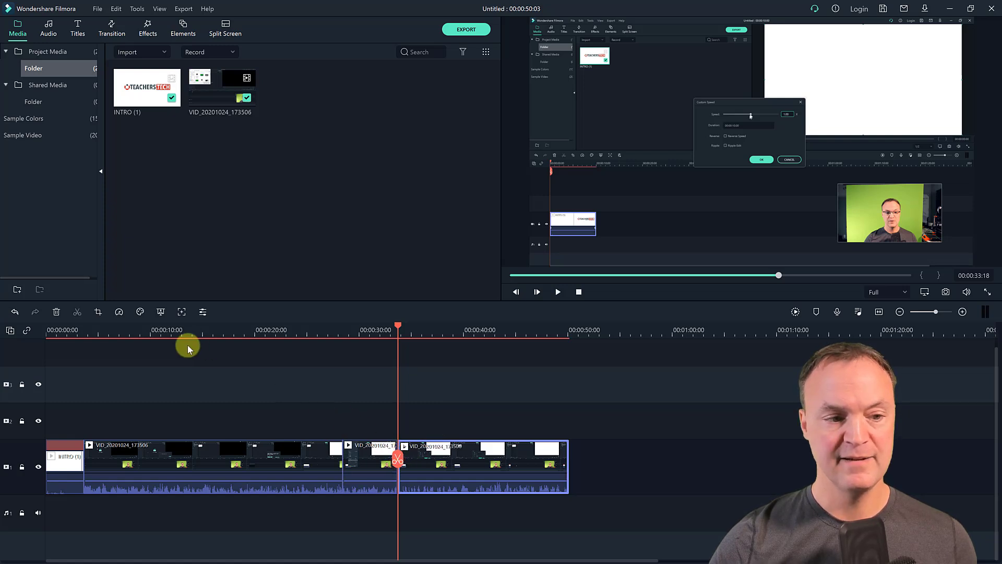
pyautogui.click(98, 313)
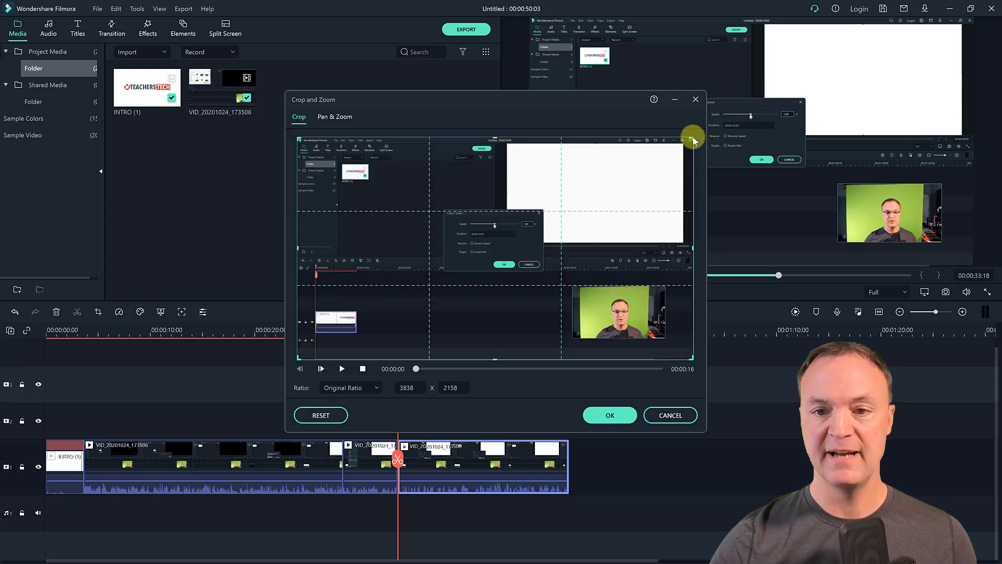
pyautogui.moveTo(691, 137); pyautogui.dragTo(544, 221)
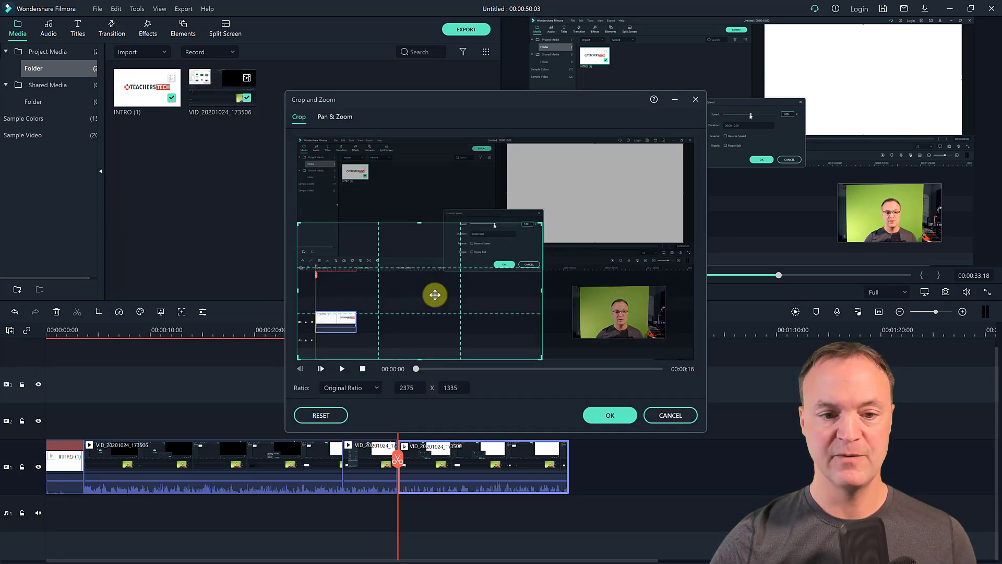
pyautogui.moveTo(433, 290); pyautogui.dragTo(506, 241)
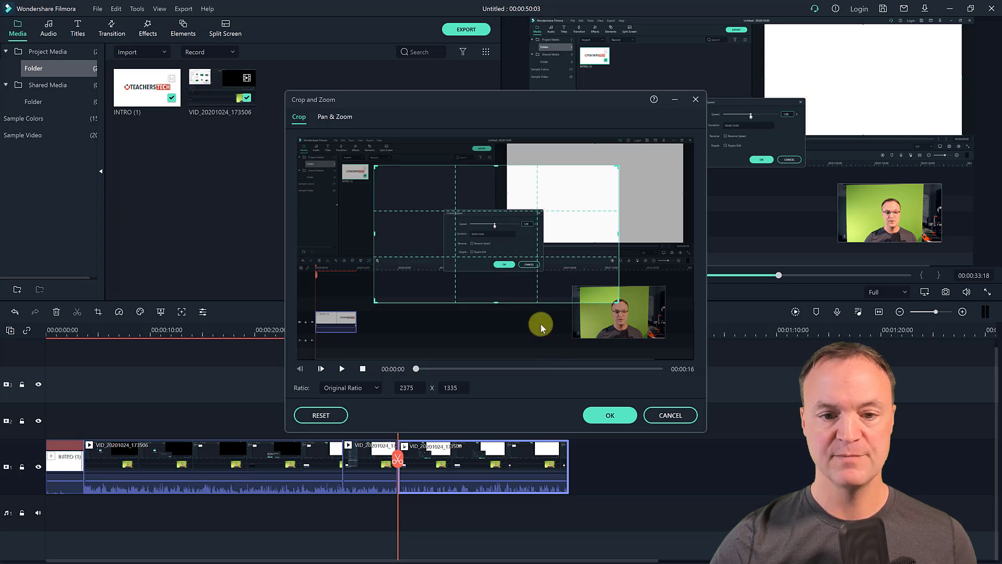
pyautogui.click(608, 417)
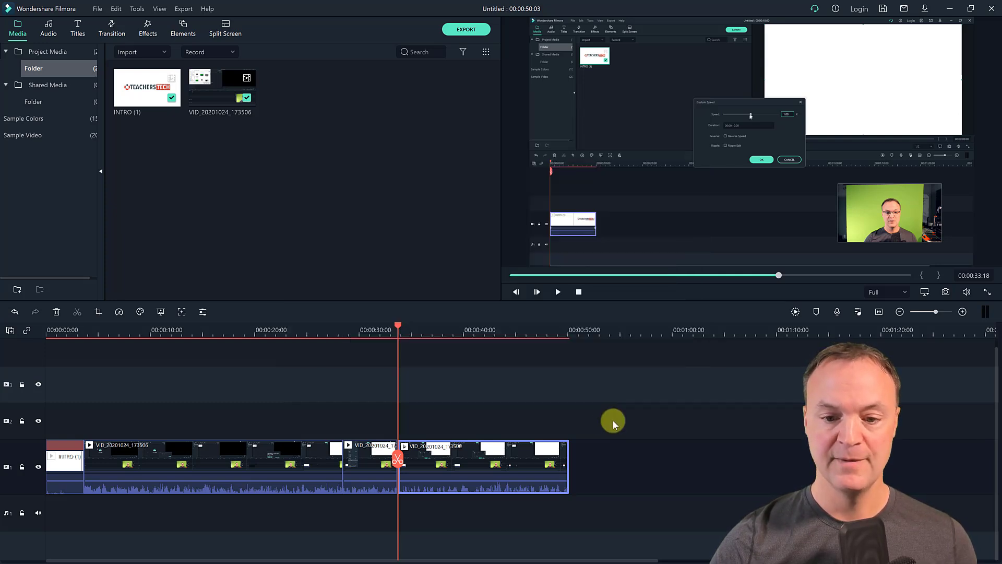
# Play back the recording from 00:00:32:06 across the cut to the cropped piece and pause.
pyautogui.moveTo(399, 462); pyautogui.dragTo(382, 459)
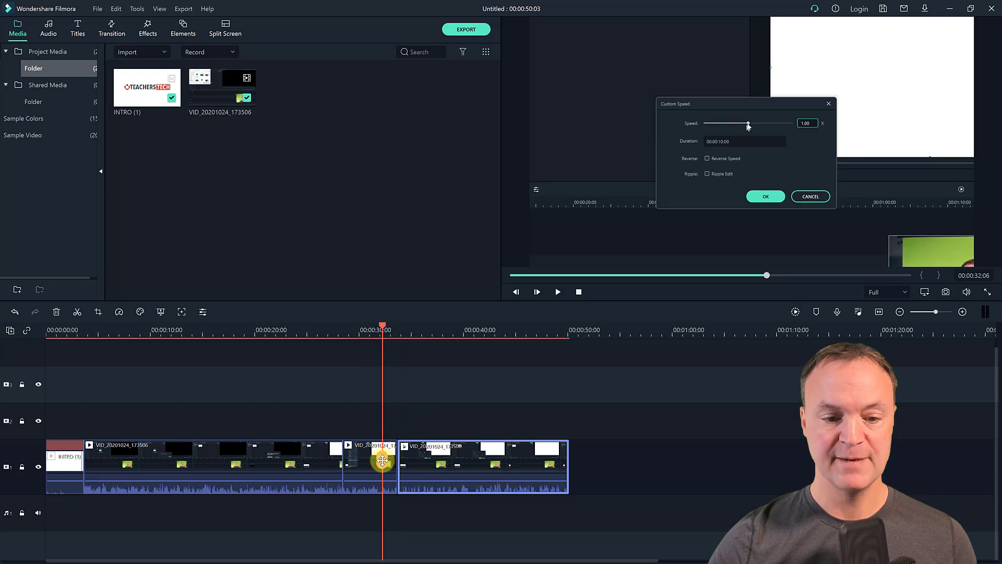
pyautogui.click(558, 294)
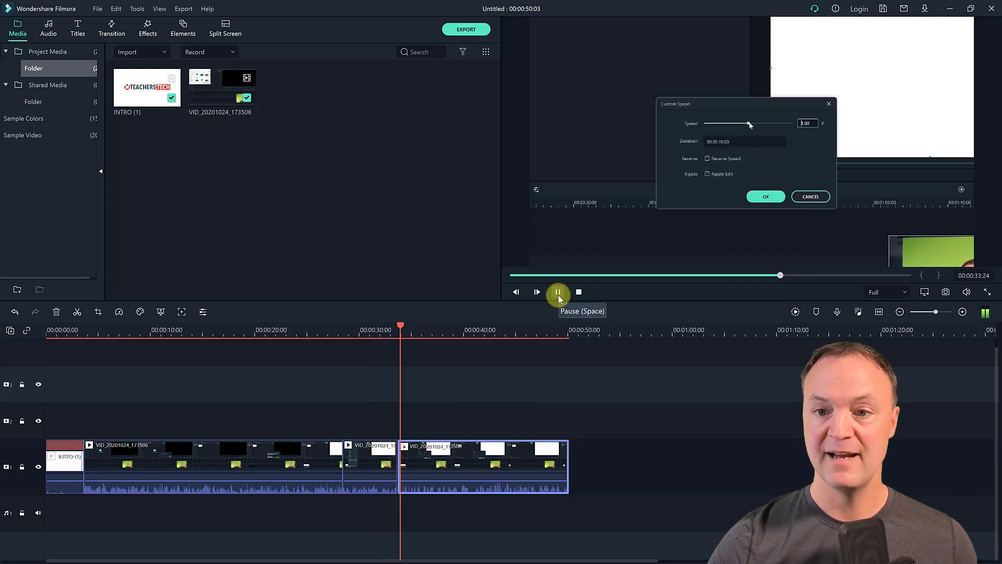
pyautogui.click(558, 293)
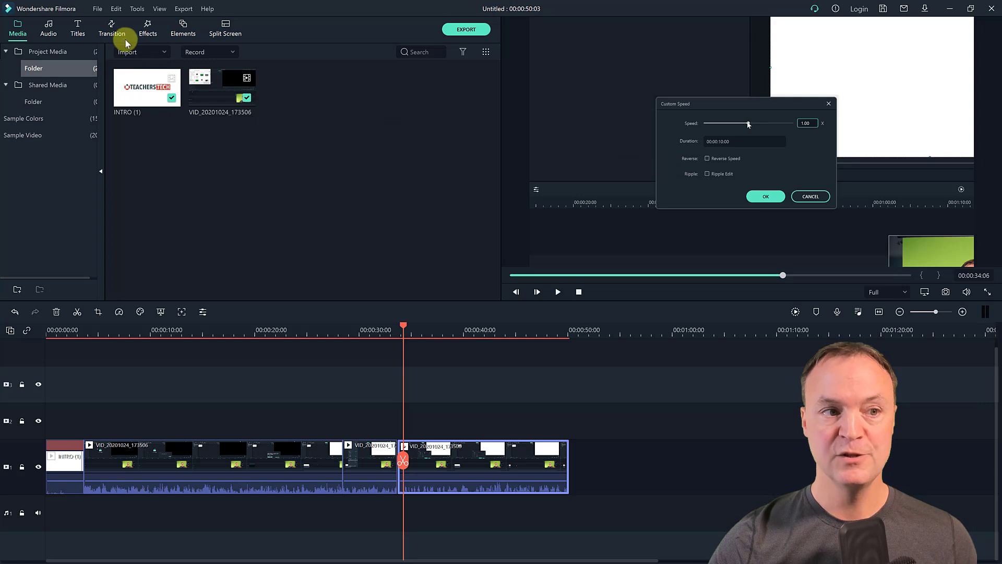
# Add a Dissolve transition at the cut before the cropped piece and play it back from 00:00:32:01.
pyautogui.click(112, 32)
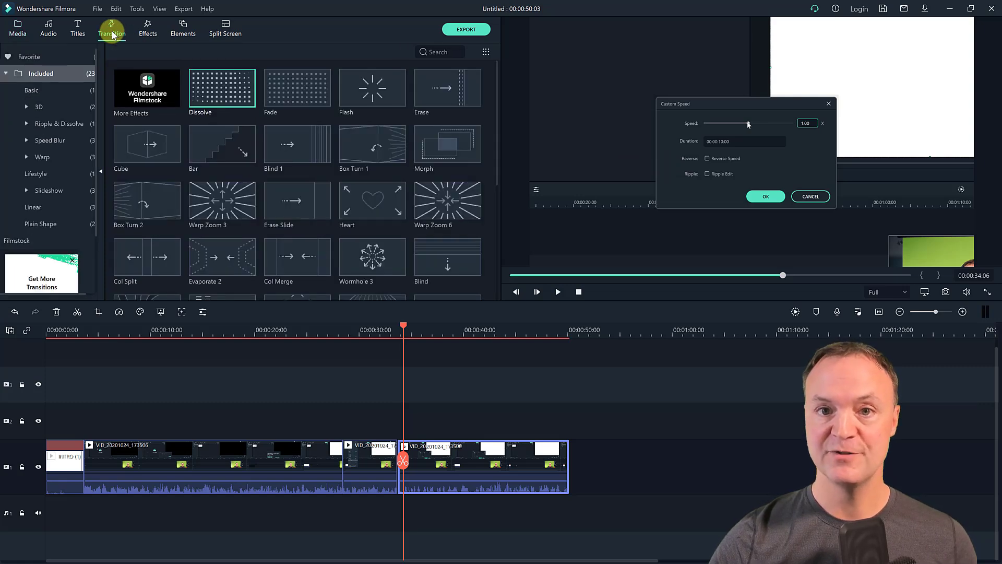
pyautogui.scroll(-3, 324, 193)
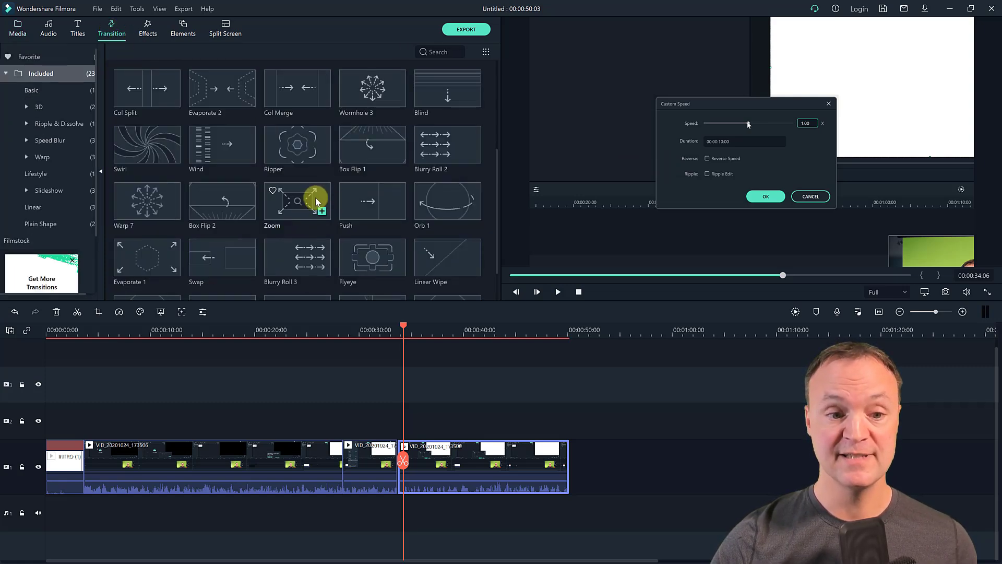
pyautogui.scroll(3, 282, 167)
pyautogui.moveTo(215, 101)
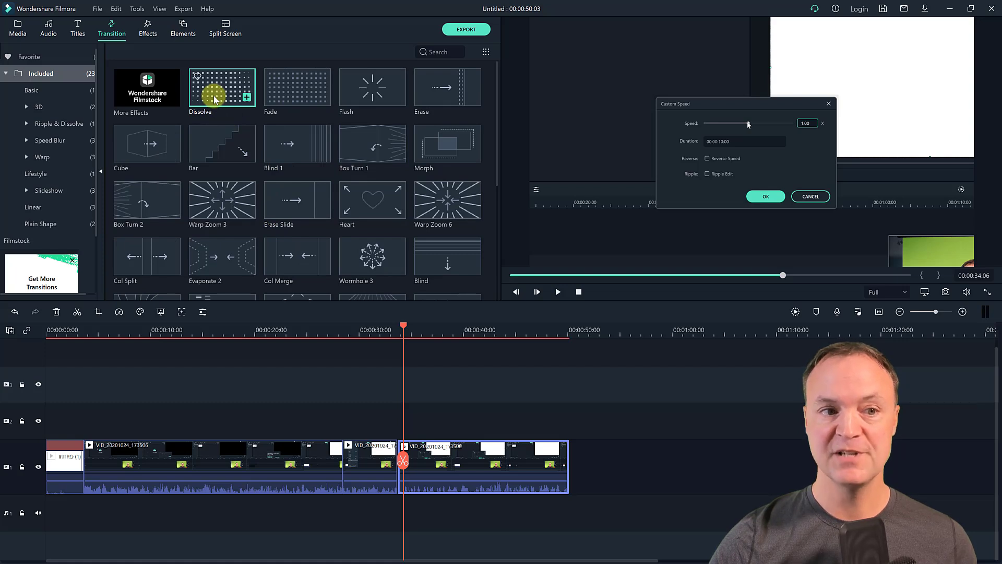
pyautogui.moveTo(215, 100); pyautogui.dragTo(380, 460)
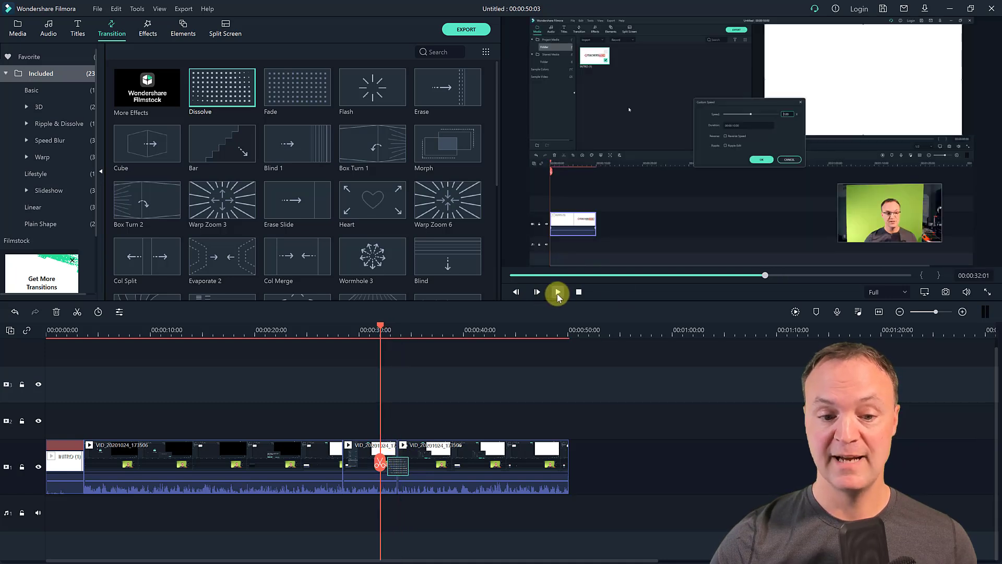
pyautogui.click(556, 293)
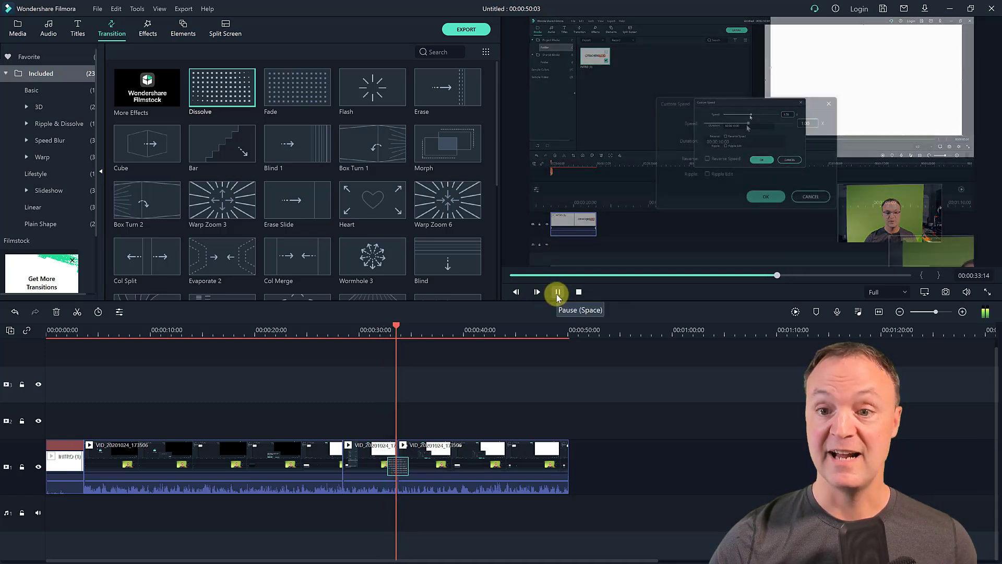
pyautogui.click(557, 293)
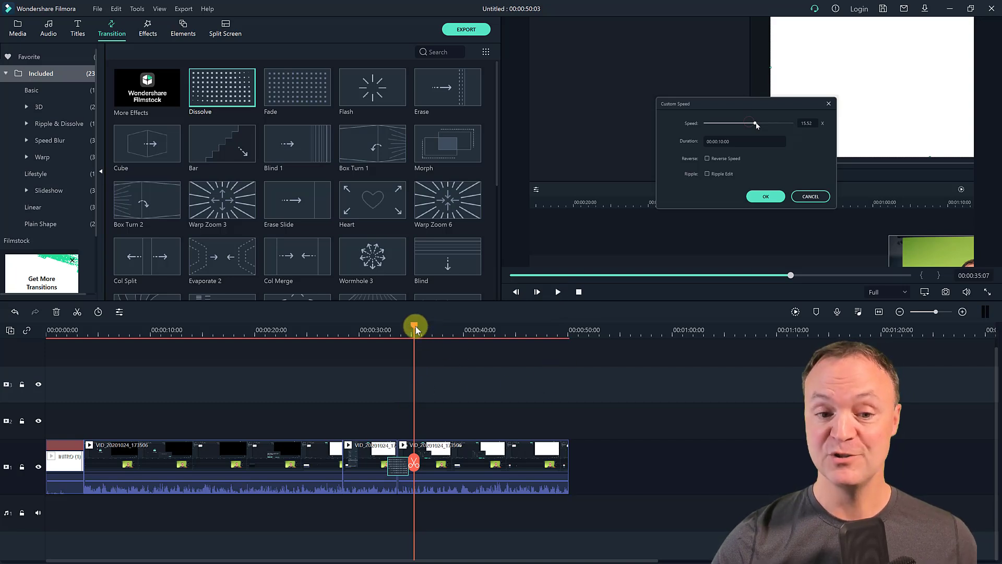
# Add the Title 2 title on the track above the start of the recording and play it back from 00:00:05:11.
pyautogui.moveTo(416, 329); pyautogui.dragTo(323, 332)
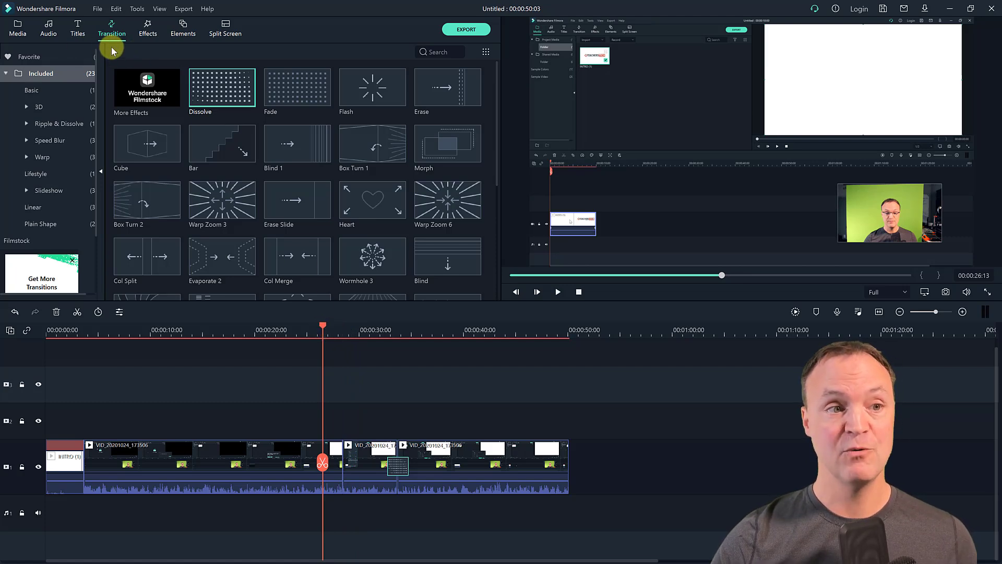
pyautogui.click(80, 35)
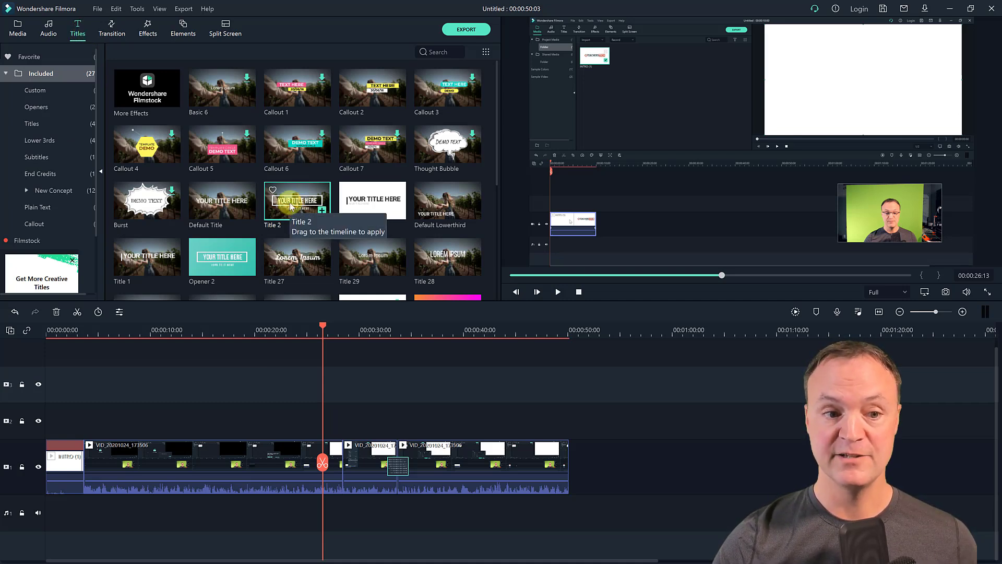
pyautogui.moveTo(290, 206); pyautogui.dragTo(107, 421)
pyautogui.moveTo(126, 333); pyautogui.dragTo(103, 334)
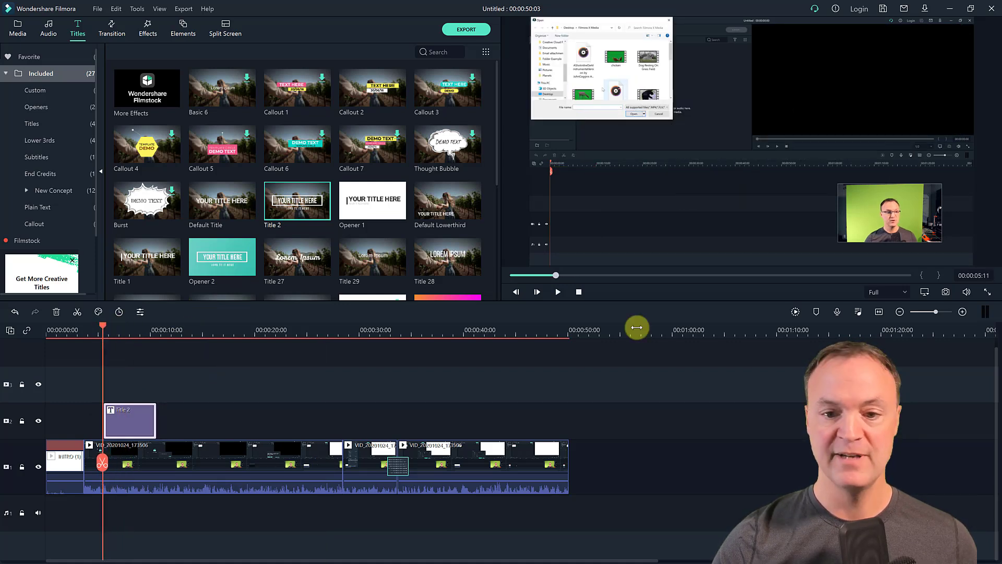
pyautogui.click(558, 292)
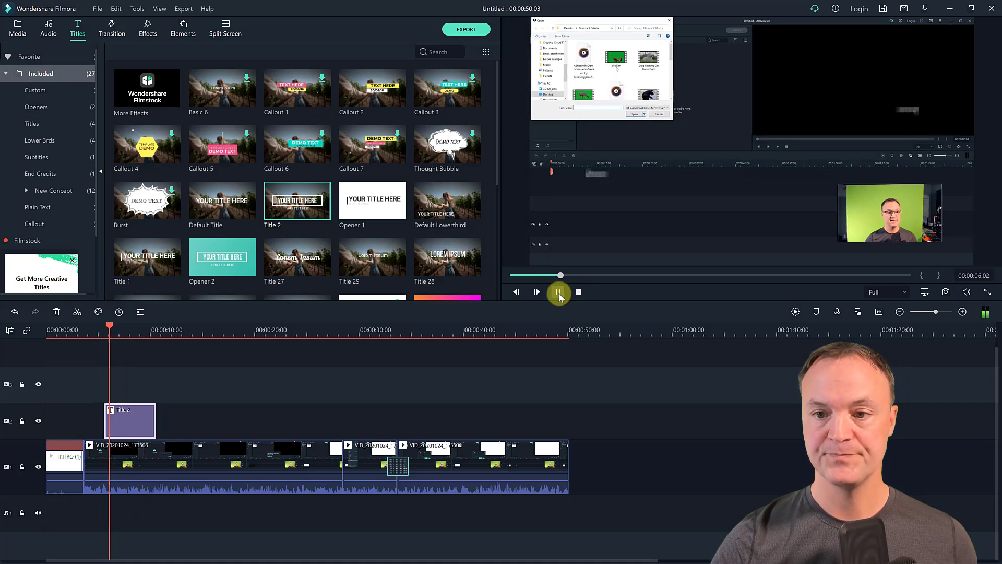
pyautogui.click(558, 293)
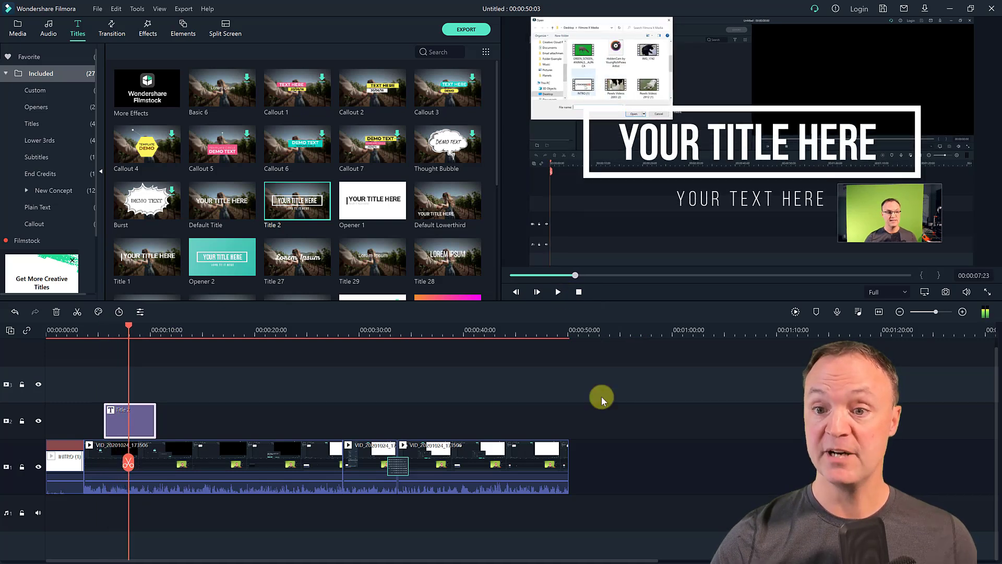
# Open the Title 2 clip for editing and replace its smaller lower text with "cHANGE".
pyautogui.doubleClick(143, 425)
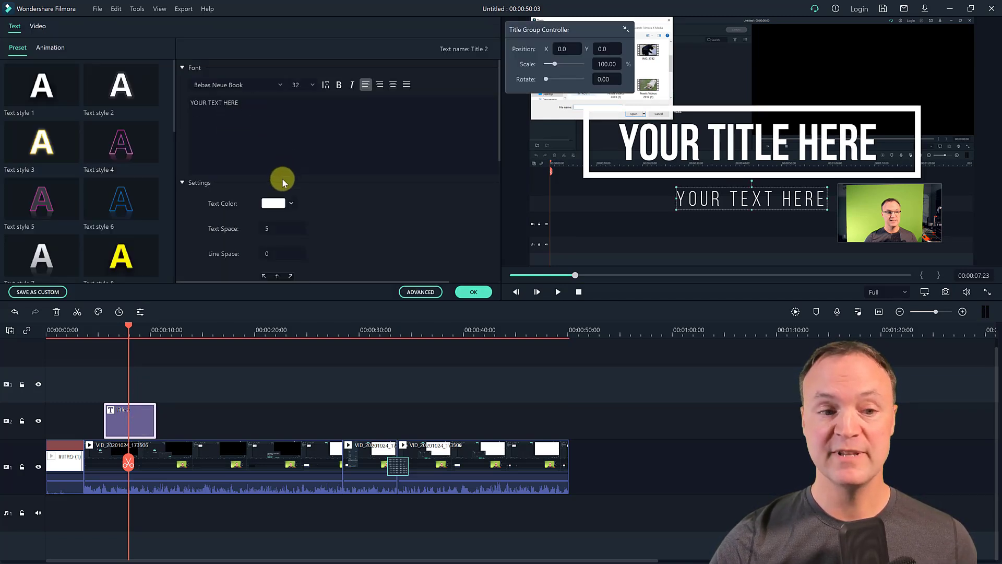
pyautogui.scroll(-2, 282, 179)
pyautogui.scroll(2, 280, 180)
pyautogui.tripleClick(252, 105)
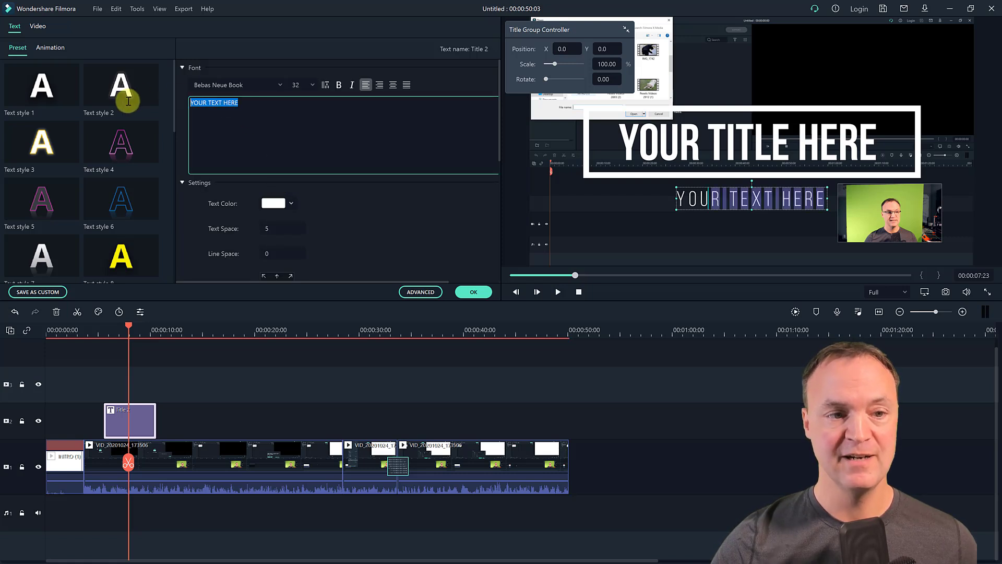
pyautogui.write('cHANGE')
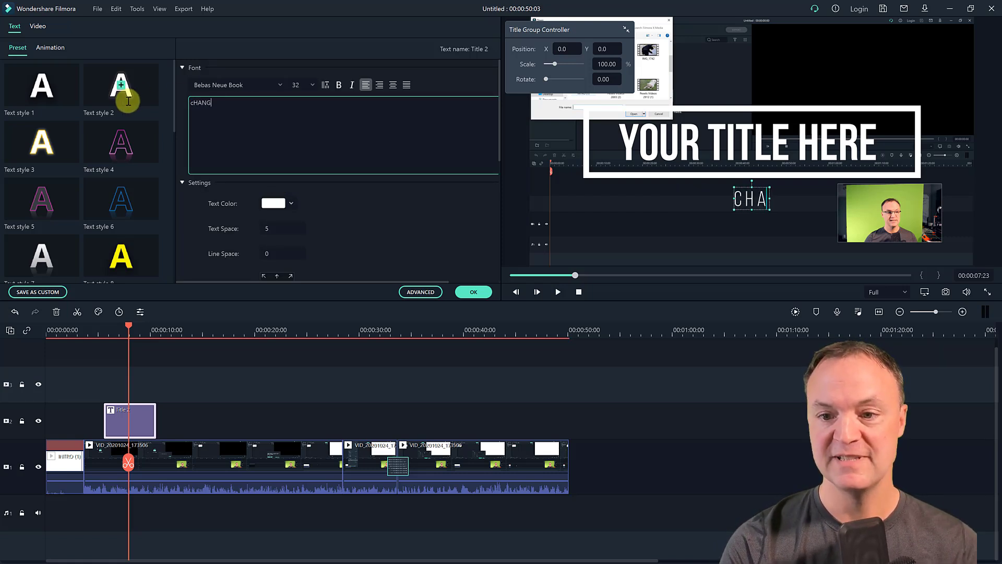
# Replace the large boxed heading of the title with "wRITE".
pyautogui.click(751, 142)
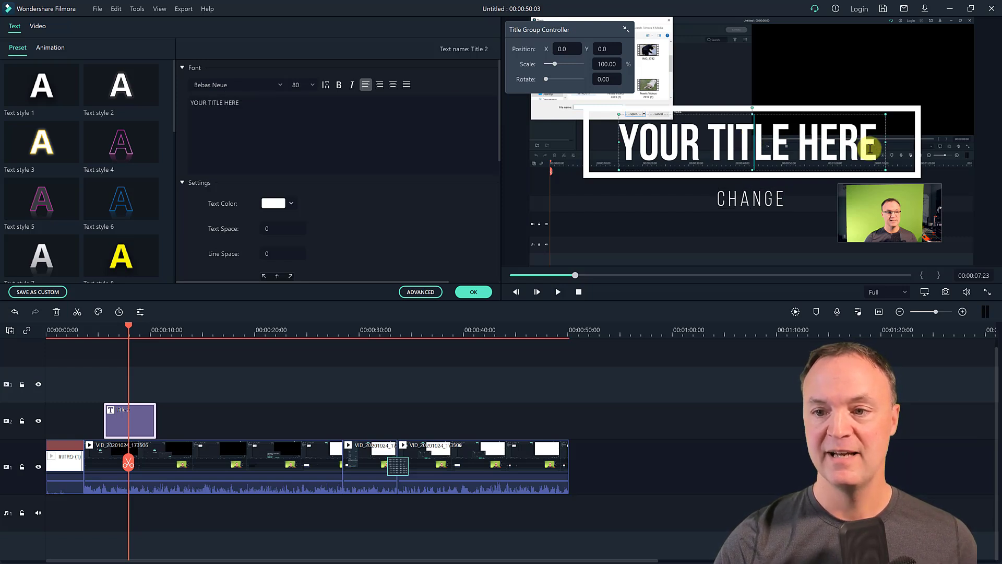
pyautogui.moveTo(870, 150); pyautogui.dragTo(608, 143)
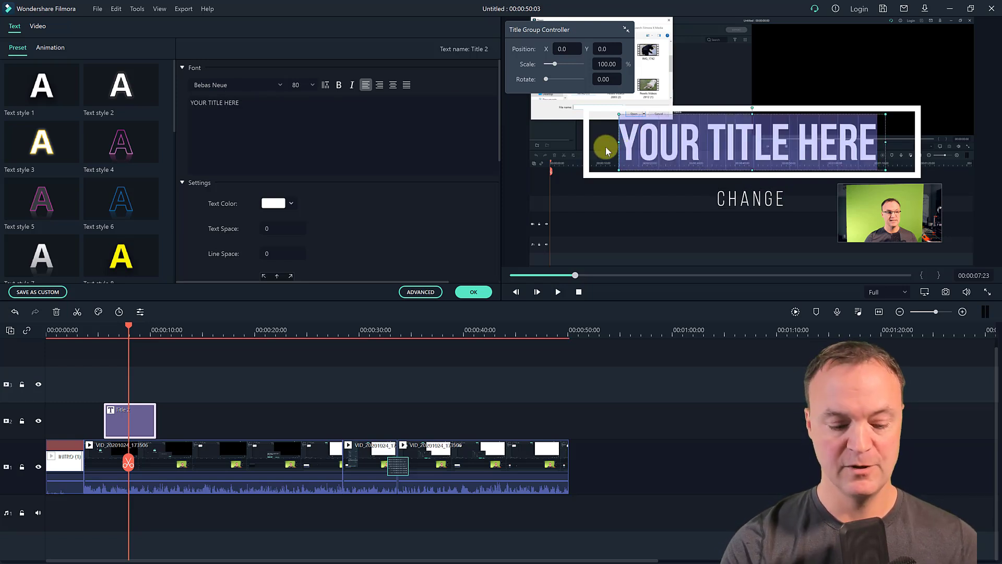
pyautogui.write('wRITE')
pyautogui.press('BackSpace')
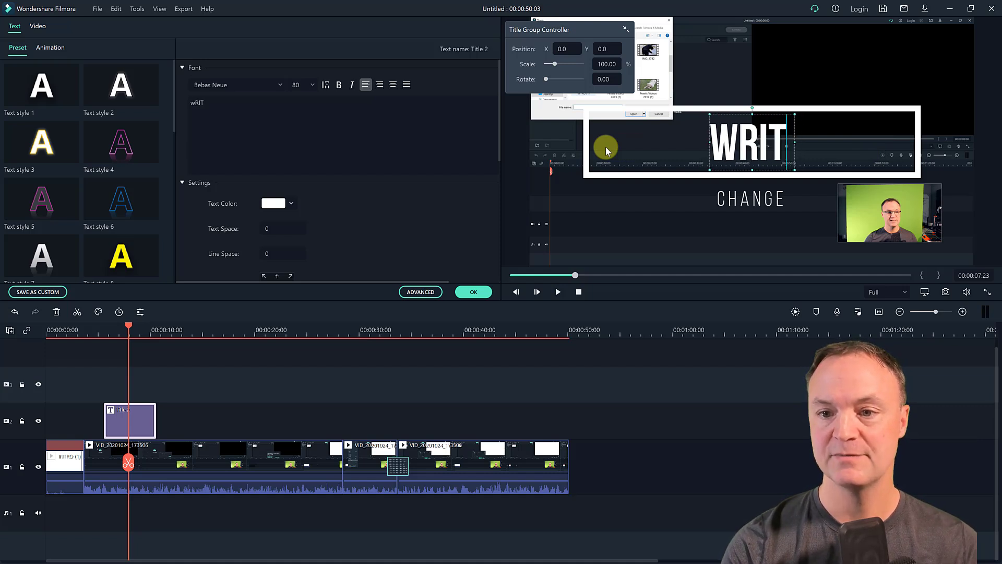
pyautogui.write('E')
pyautogui.click(632, 217)
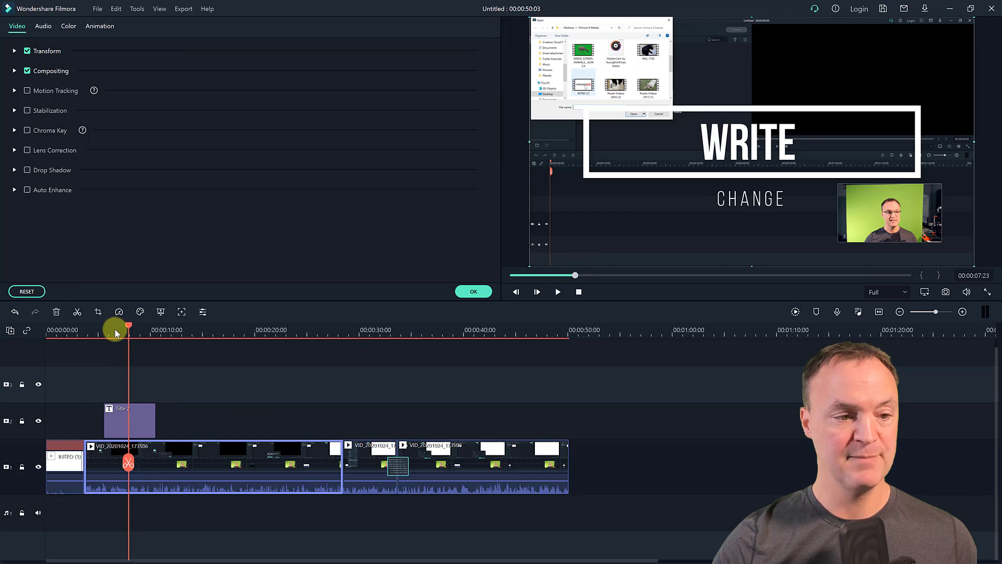
# Play back the edited title from the start of its clip and pause once both texts are shown.
pyautogui.moveTo(125, 328); pyautogui.dragTo(105, 329)
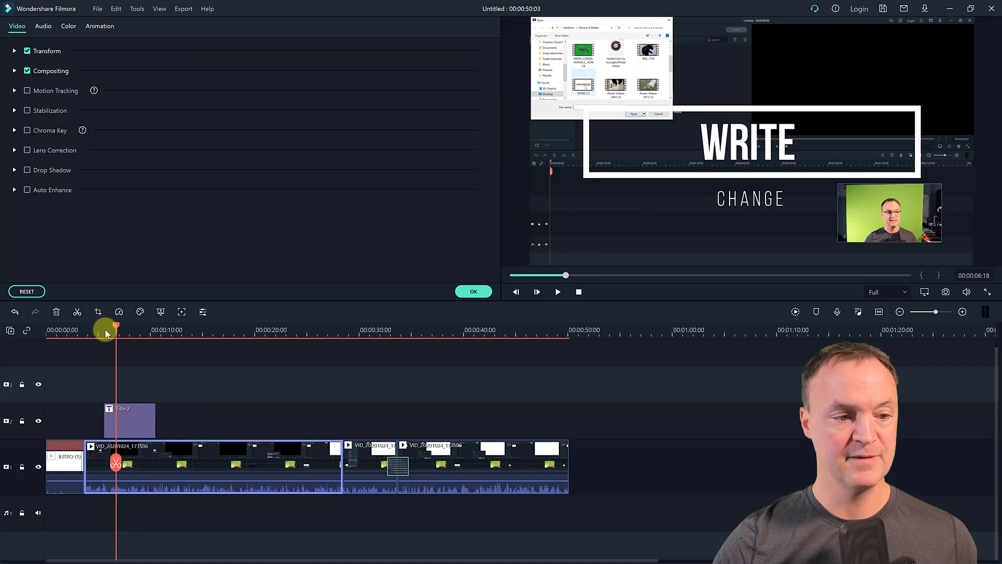
pyautogui.click(557, 292)
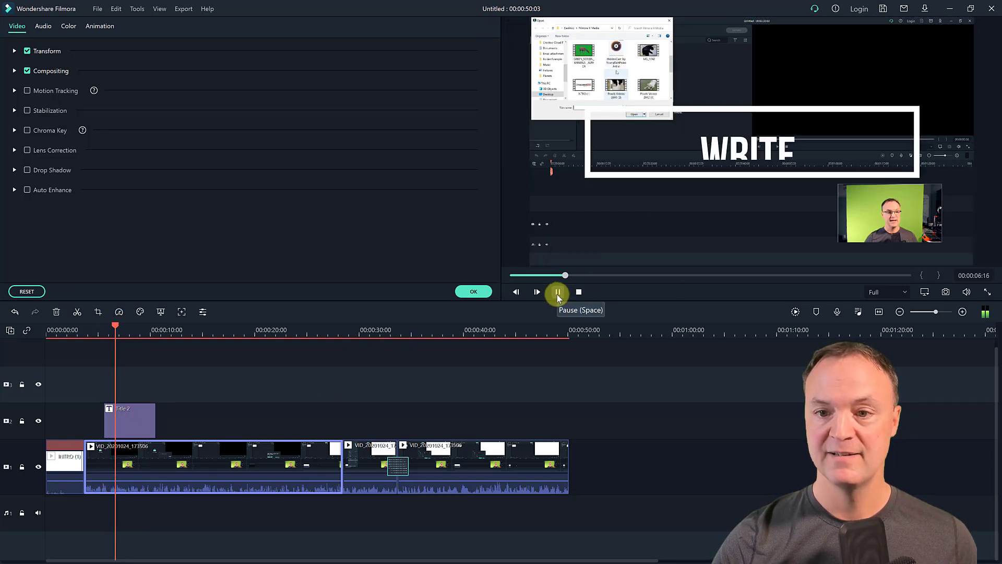
pyautogui.click(557, 292)
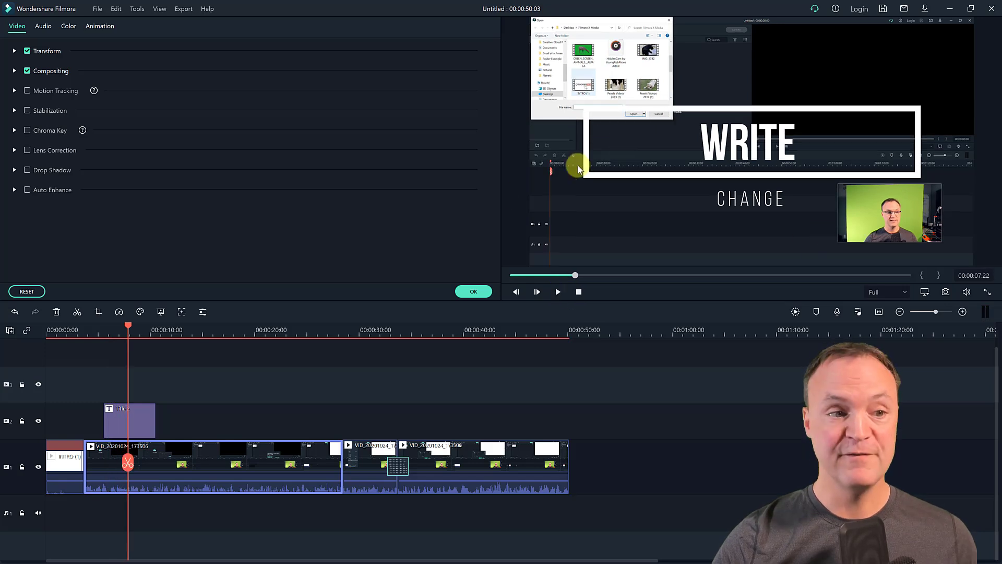
# Reopen the Title 2 clip to view its text animation presets, then close the title editor.
pyautogui.doubleClick(144, 420)
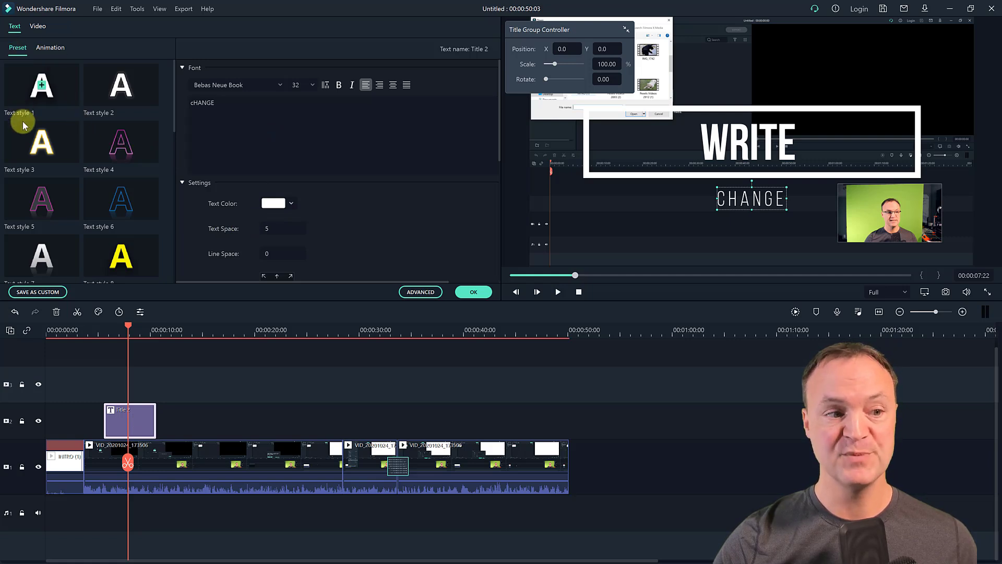
pyautogui.click(50, 49)
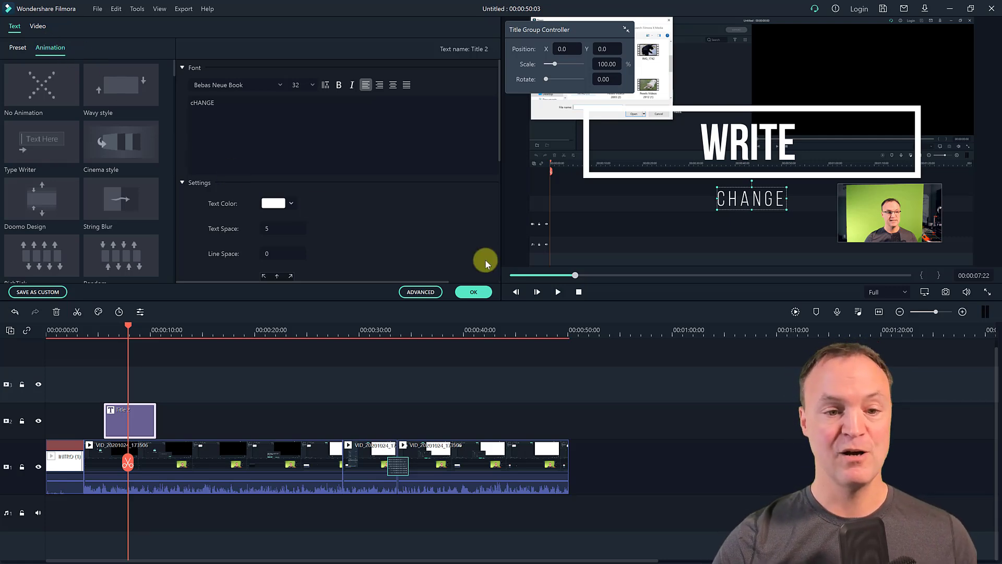
pyautogui.click(473, 291)
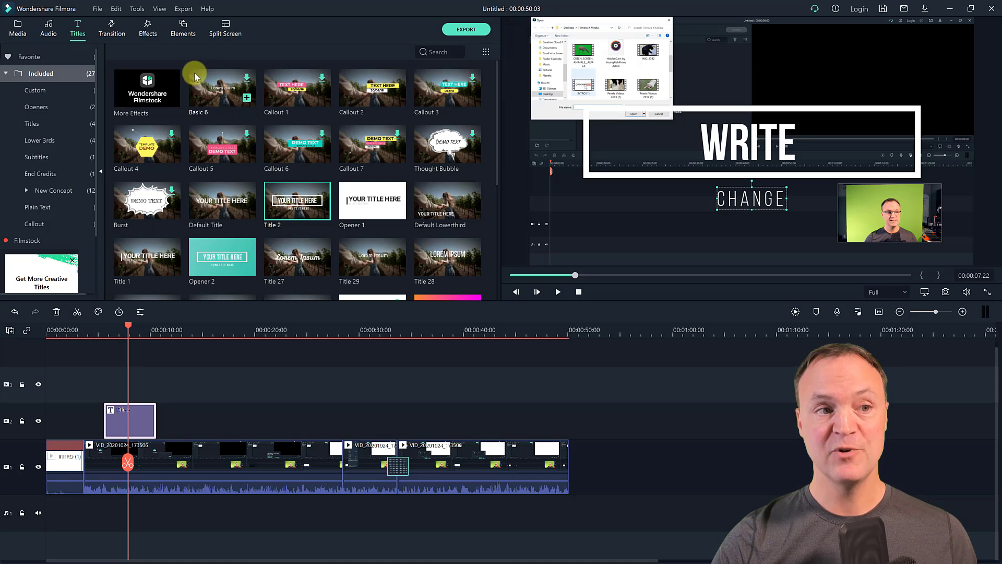
# Add the !!! element on the title track at 00:00:19:20 and play it back from there.
pyautogui.click(183, 34)
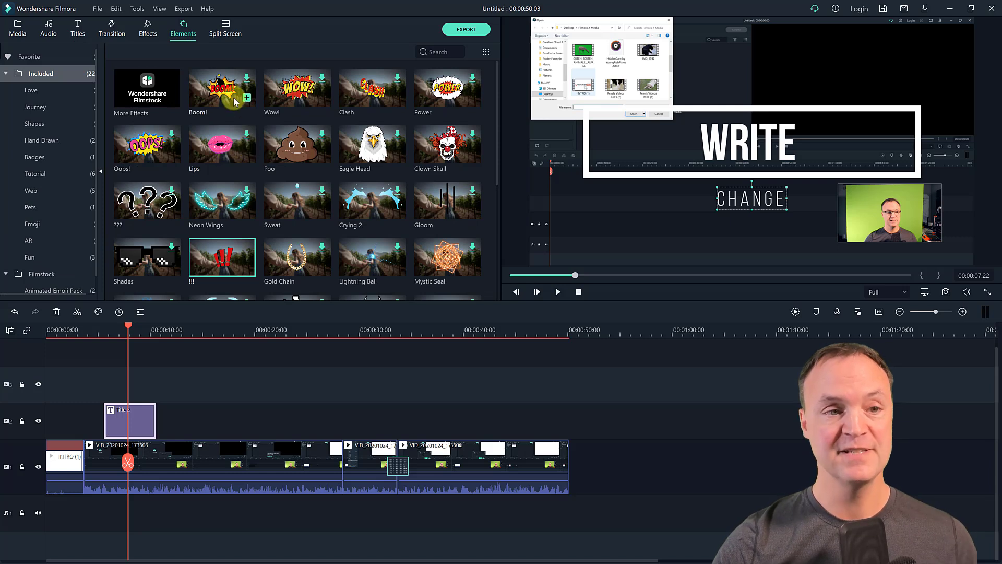
pyautogui.moveTo(219, 265); pyautogui.dragTo(256, 417)
pyautogui.click(253, 330)
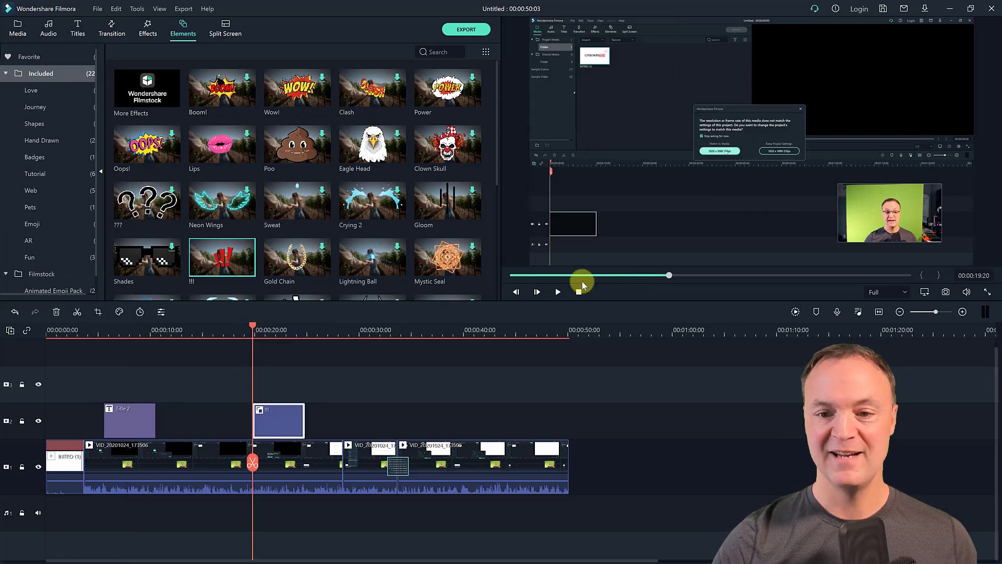
pyautogui.click(557, 291)
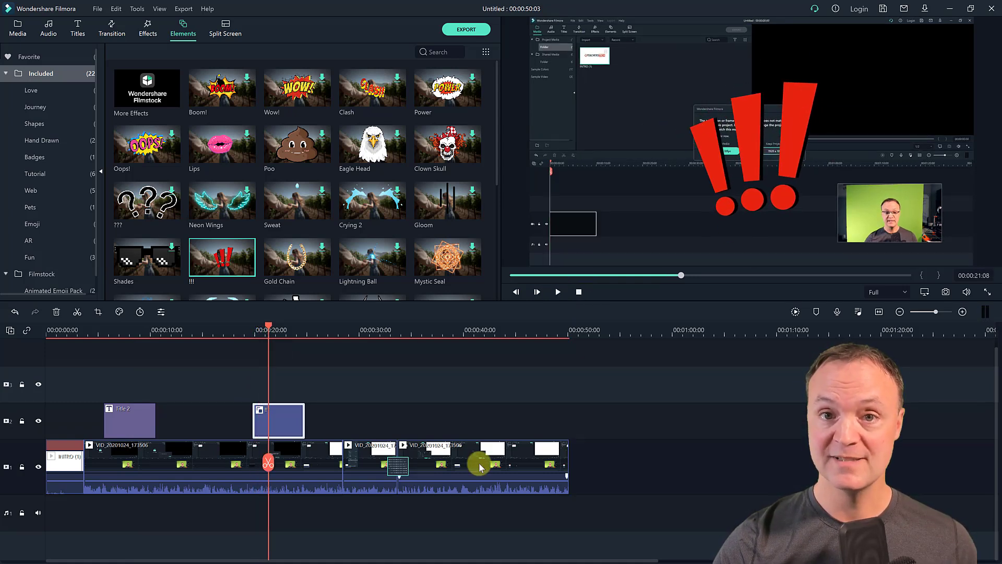
# Shrink the exclamation marks element, move it to the empty area below the dialog in the preview, and return the playhead to its start.
pyautogui.doubleClick(275, 423)
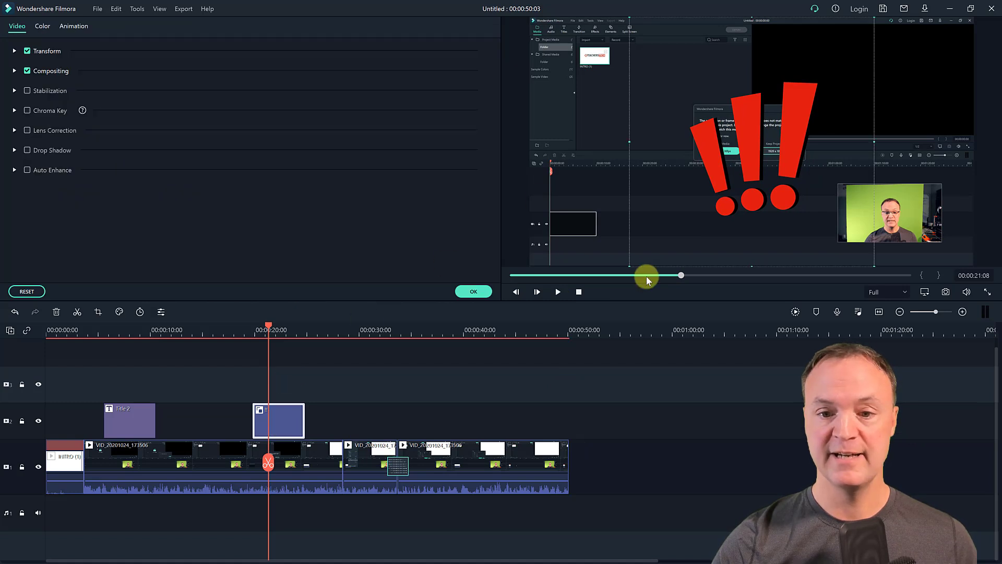
pyautogui.moveTo(630, 266); pyautogui.dragTo(733, 161)
pyautogui.moveTo(805, 104); pyautogui.dragTo(658, 218)
pyautogui.moveTo(267, 325); pyautogui.dragTo(252, 326)
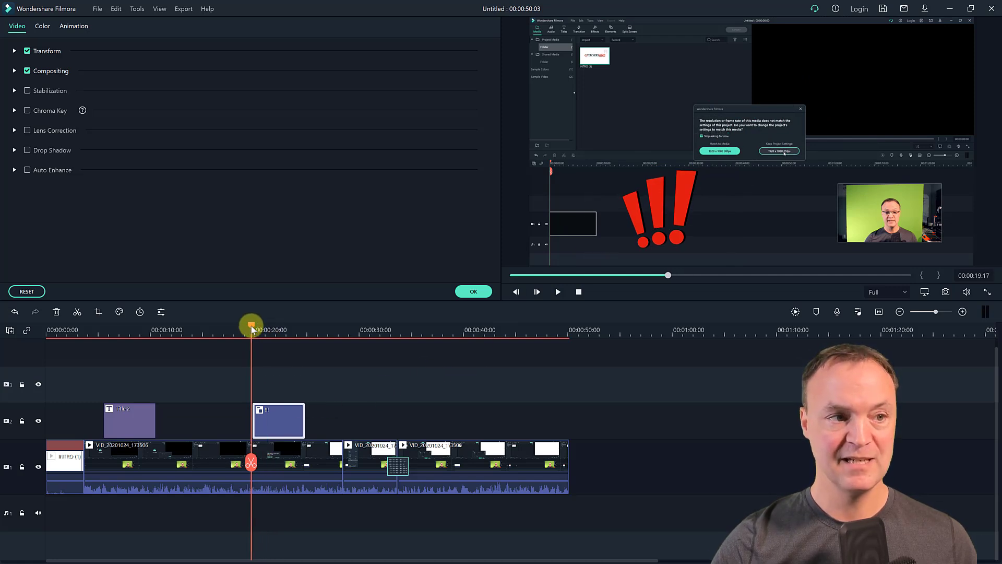
pyautogui.click(475, 293)
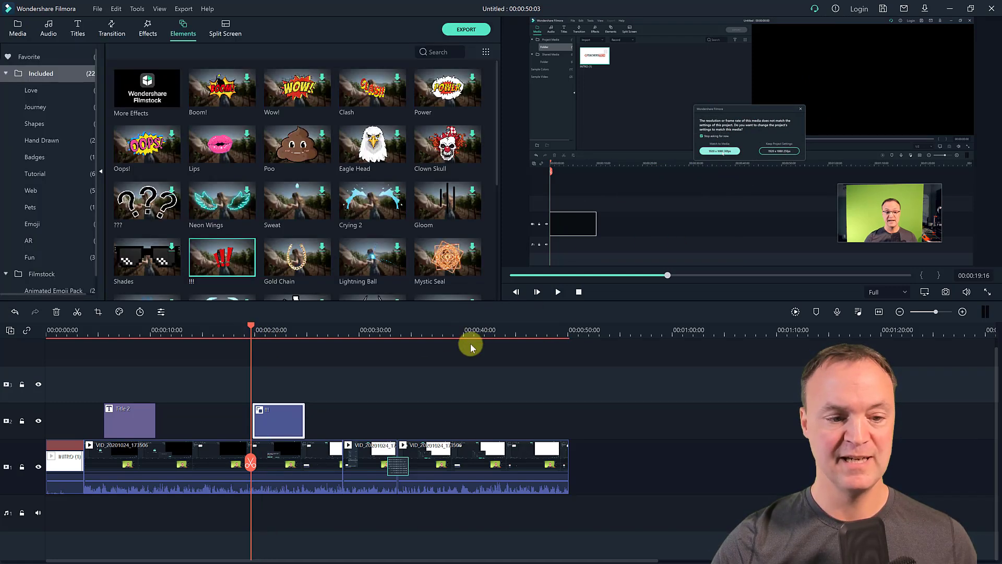
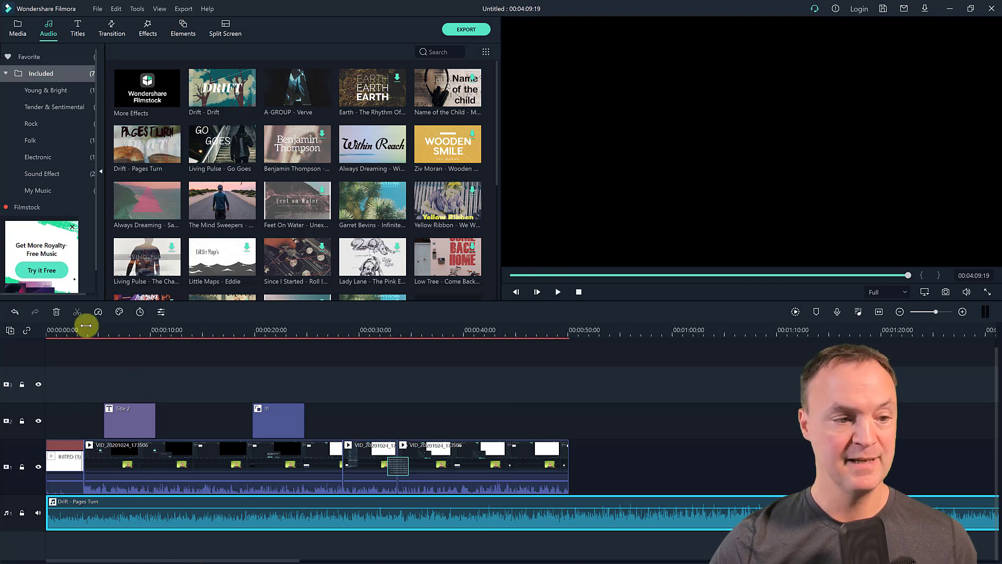
# Play back the project from the intro into the recording with the Drift - Pages Turn music and pause.
pyautogui.click(69, 331)
pyautogui.click(557, 293)
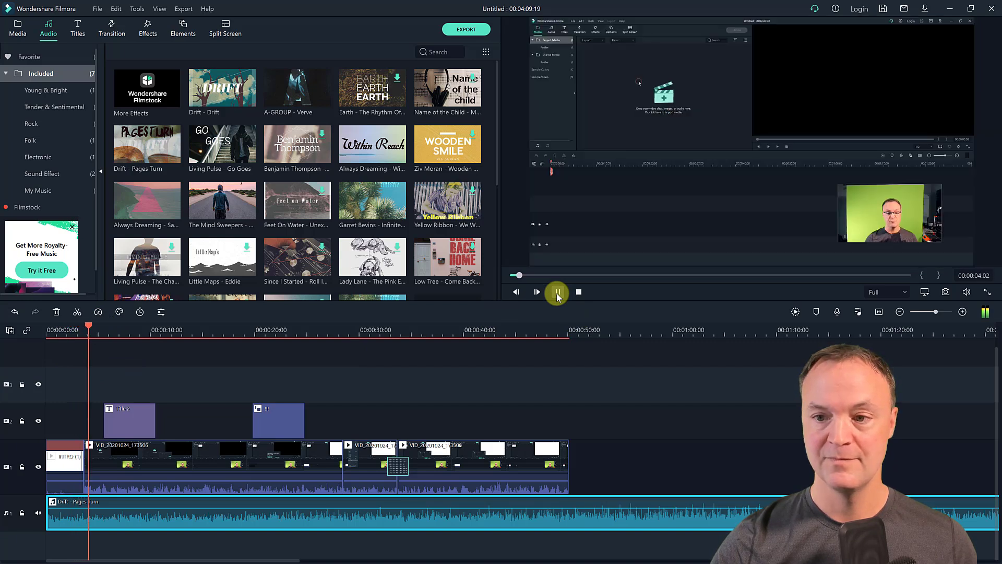
pyautogui.click(558, 293)
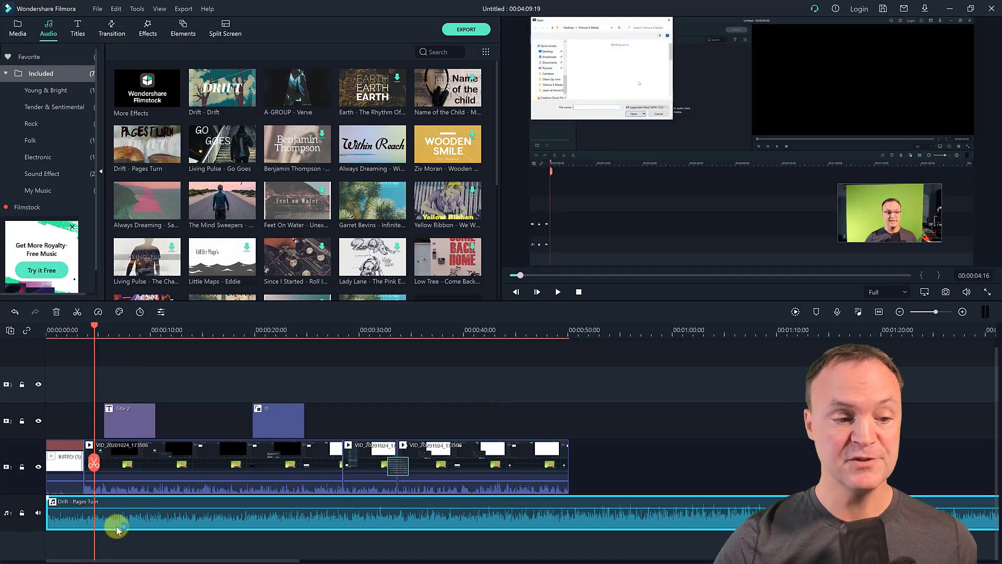
# Lower the volume of the Drift - Pages Turn music clip to -9.21 dB and play it back from 00:00:04:16.
pyautogui.moveTo(119, 509)
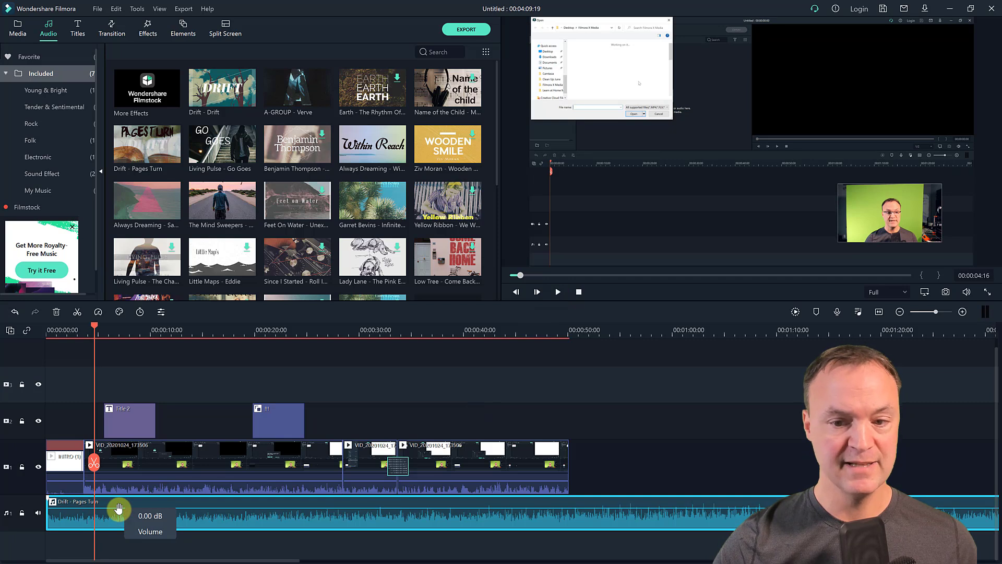
pyautogui.moveTo(119, 509); pyautogui.dragTo(119, 514)
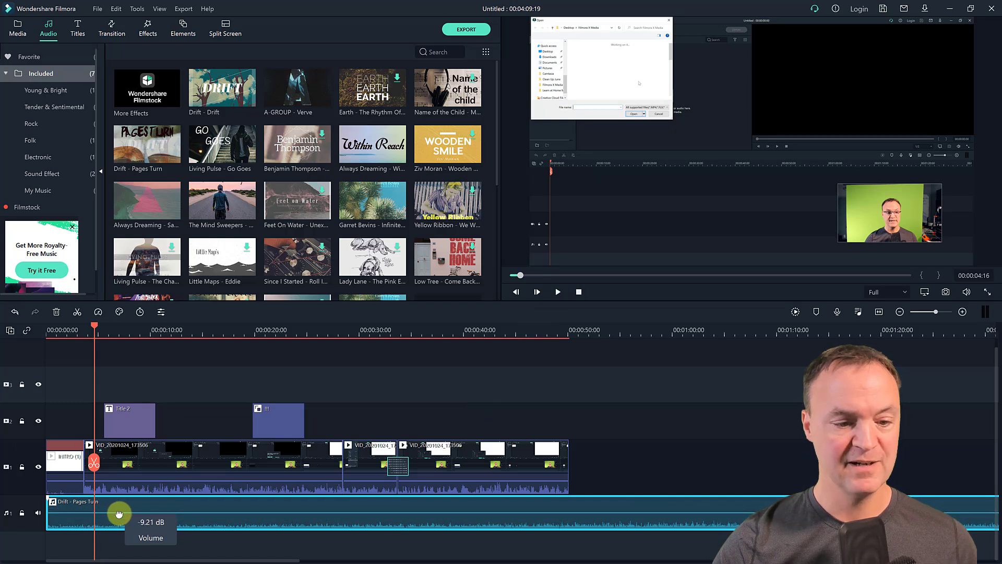
pyautogui.click(558, 292)
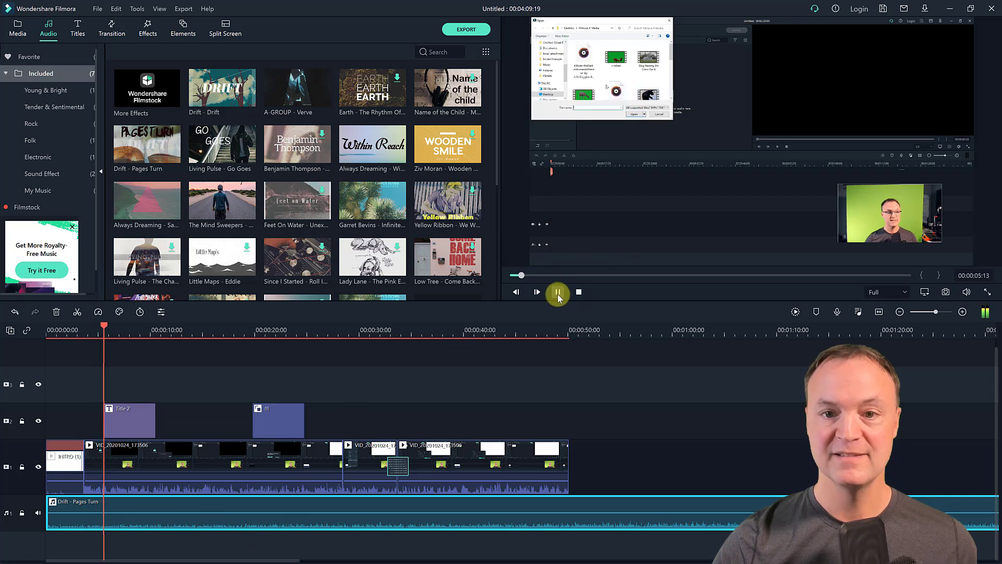
pyautogui.click(558, 293)
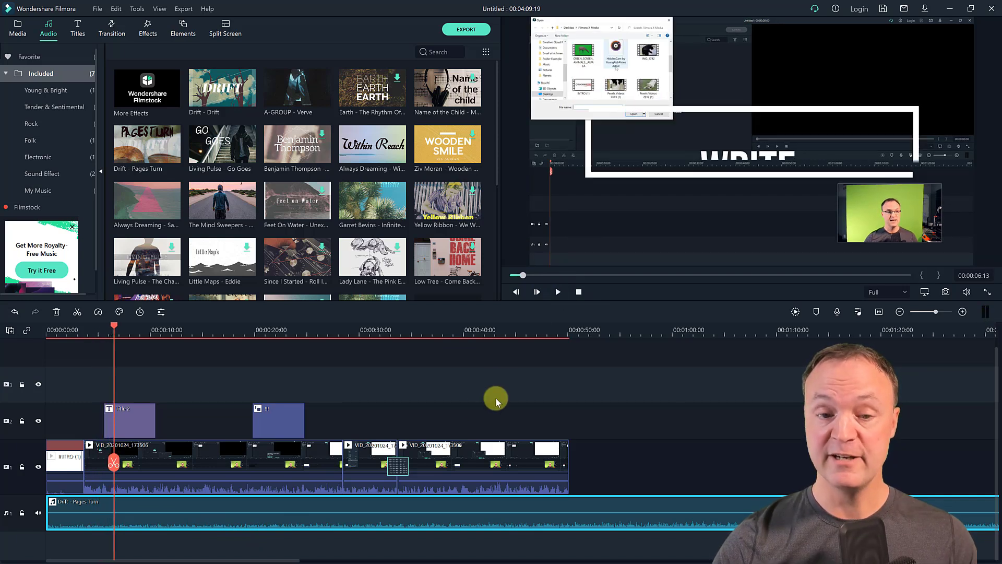
# Open the audio settings of the music clip to view the fade, pitch, equalizer and ducking options, then close them.
pyautogui.doubleClick(249, 518)
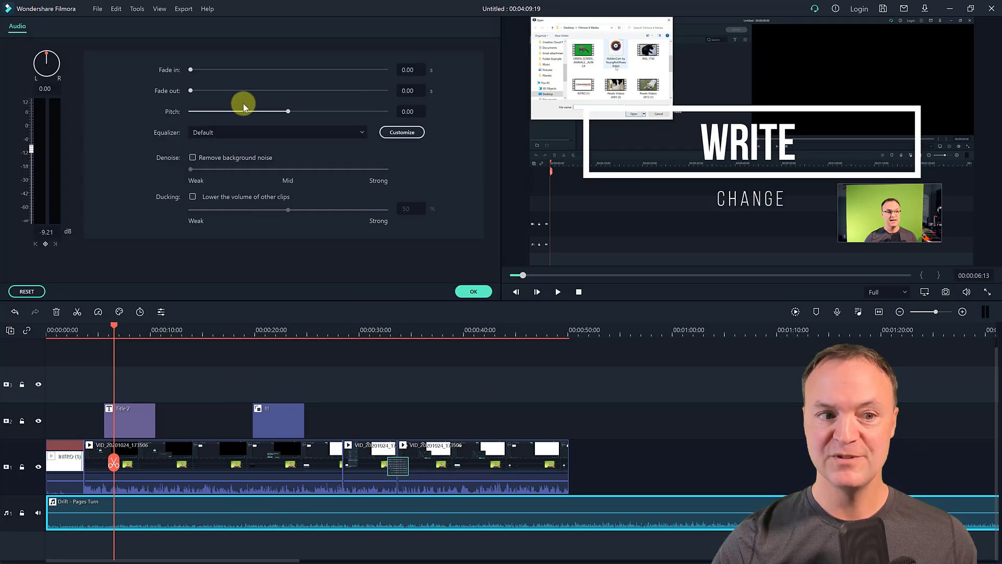
pyautogui.click(474, 293)
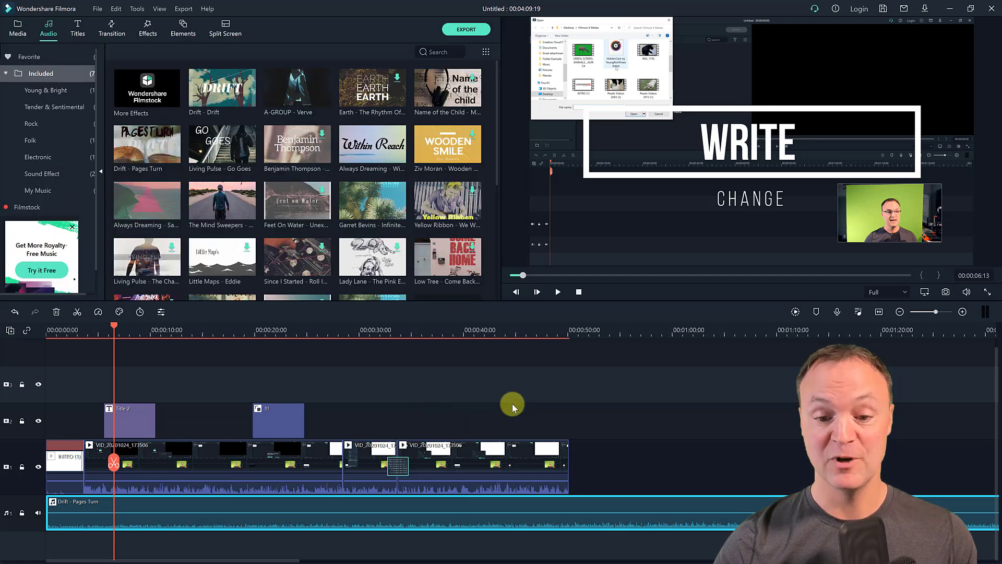
# Cut the Drift - Pages Turn music at 00:00:53:20, removing everything after it, and trim its end back to 00:00:52:06.
pyautogui.click(118, 463)
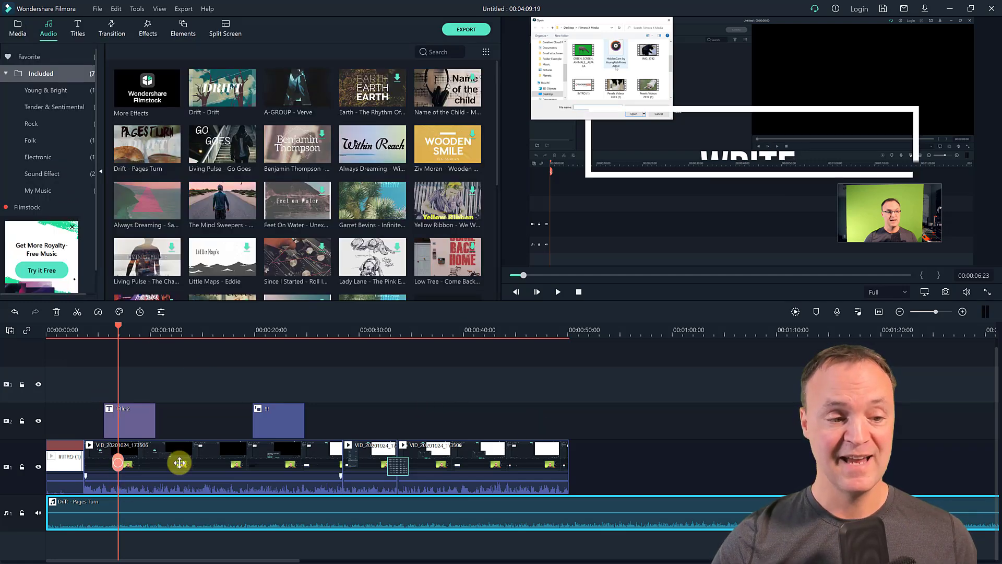
pyautogui.moveTo(420, 477); pyautogui.dragTo(607, 501)
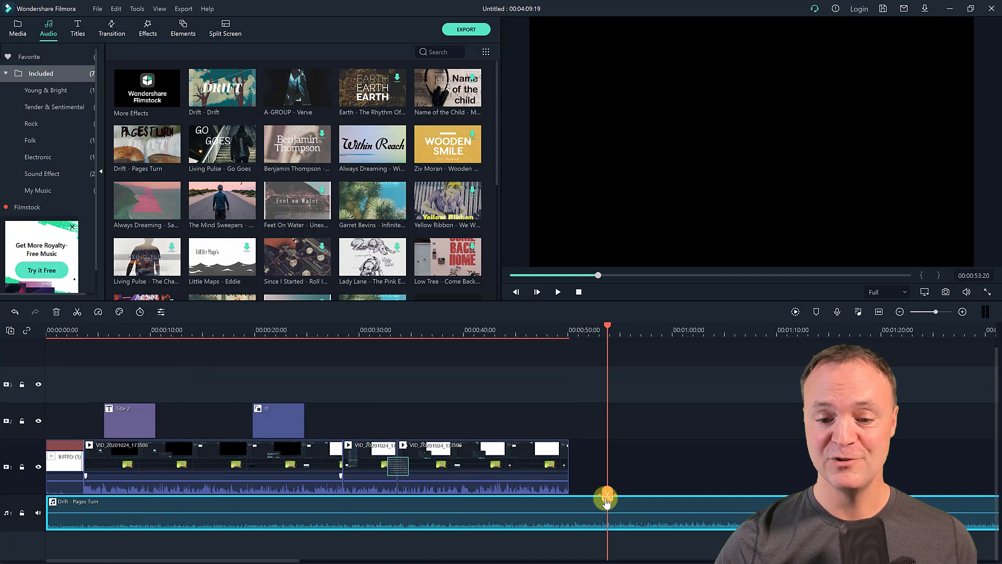
pyautogui.click(605, 499)
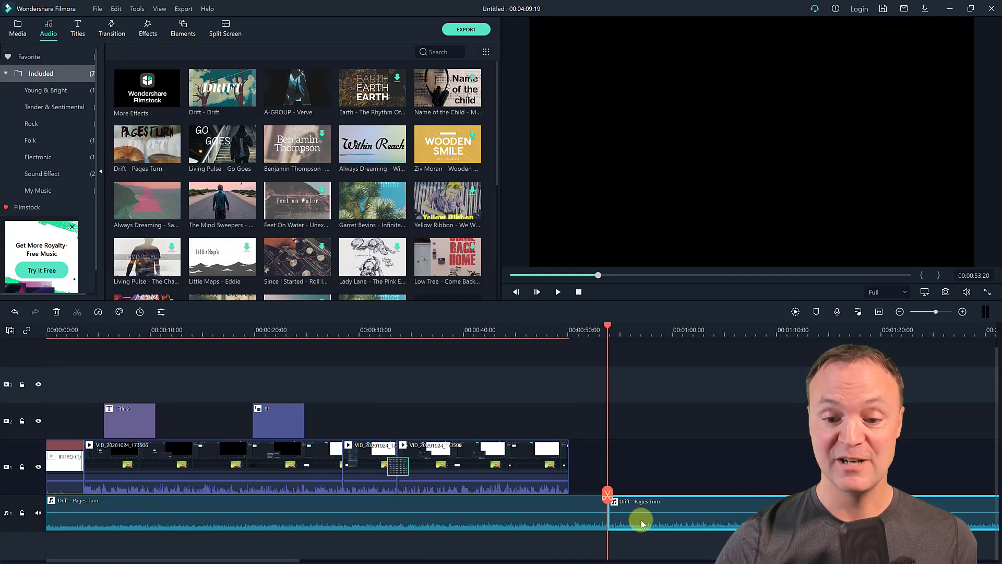
pyautogui.press('Delete')
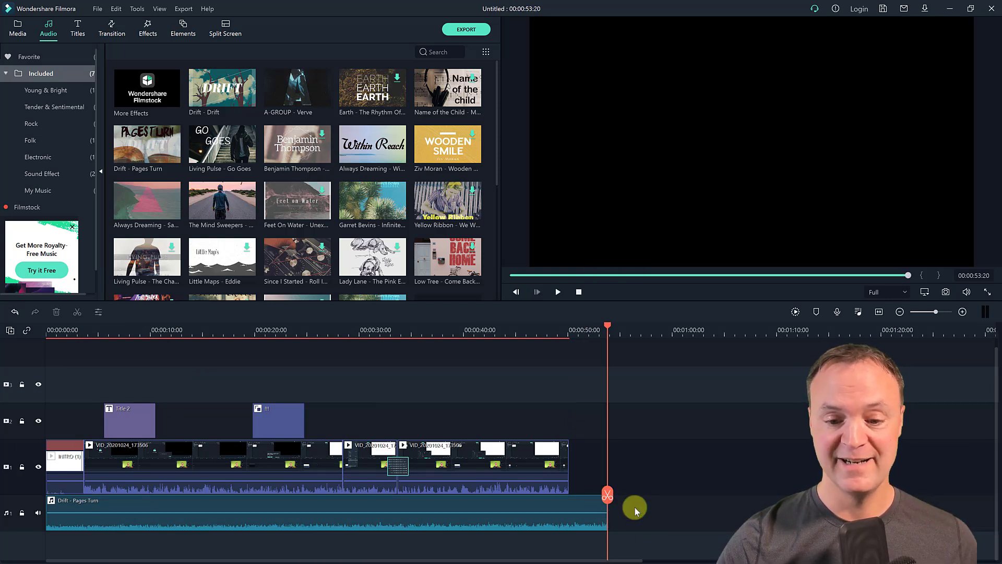
pyautogui.moveTo(604, 519)
pyautogui.mouseDown()
pyautogui.moveTo(574, 518)
pyautogui.moveTo(590, 519)
pyautogui.mouseUp()
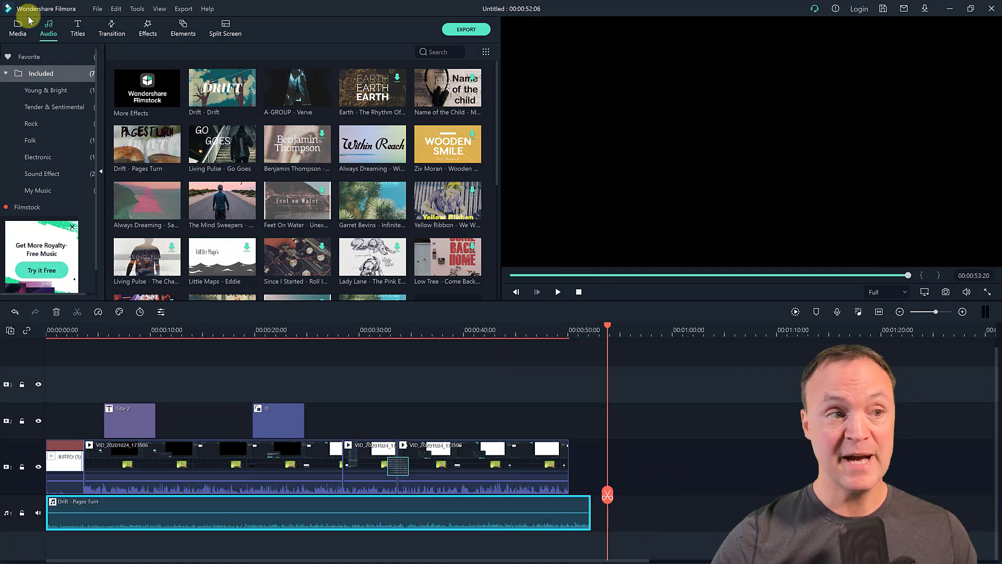
# Return to the project media and view the recording options for webcam, PC screen and voiceover, then close them.
pyautogui.click(19, 27)
pyautogui.click(210, 50)
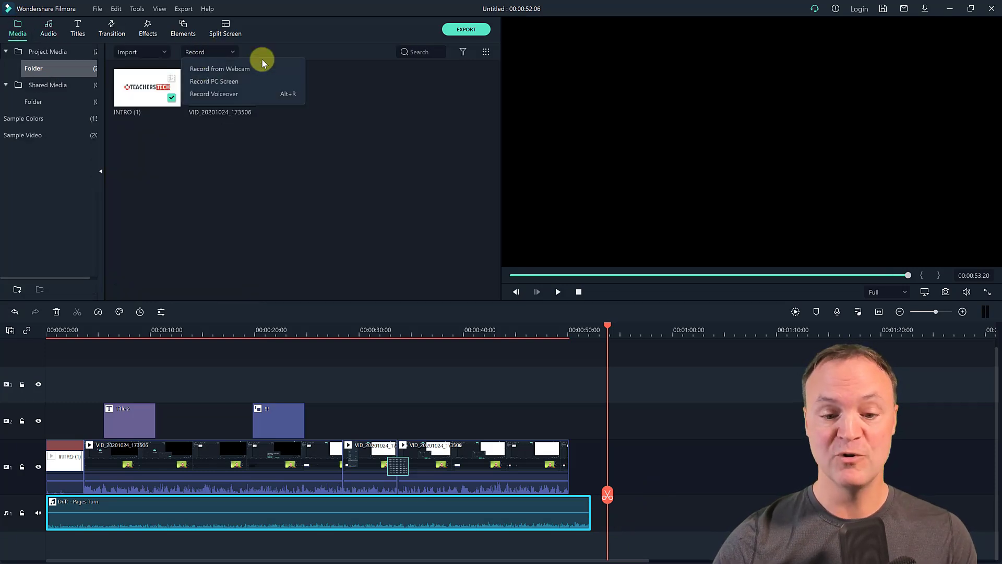
pyautogui.click(327, 206)
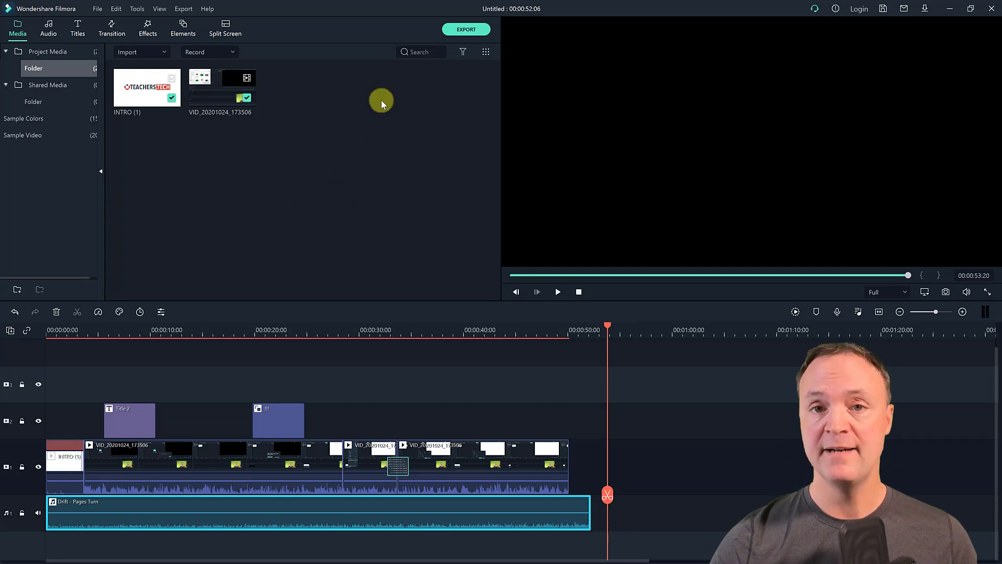
# Open the video export settings and review the local file formats and the YouTube upload options.
pyautogui.click(466, 29)
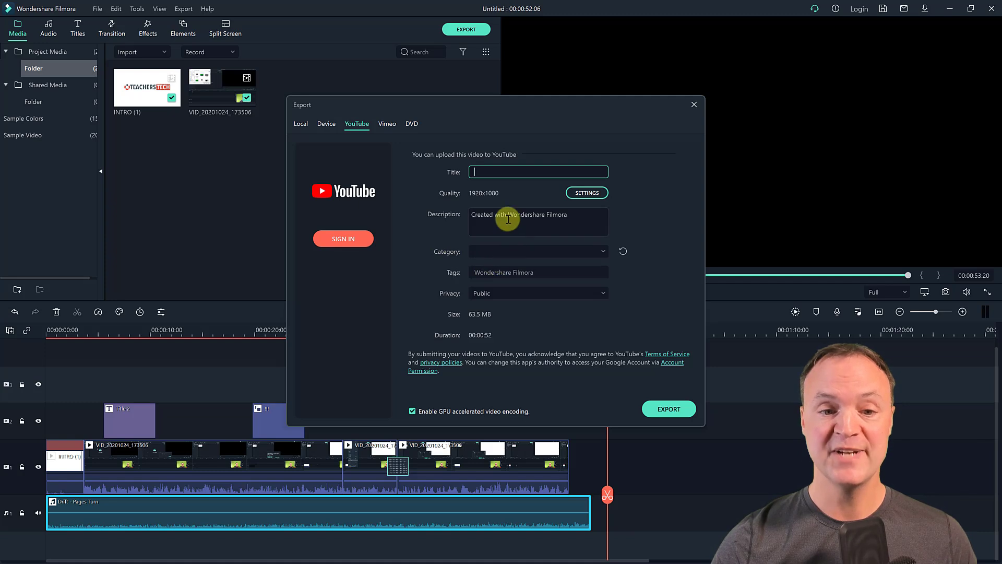
pyautogui.click(301, 125)
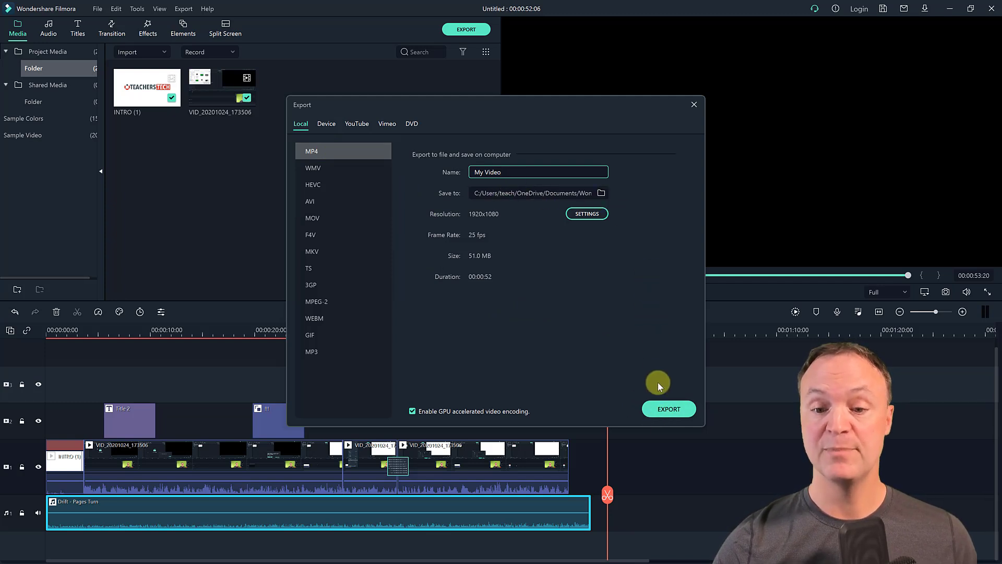
pyautogui.click(357, 126)
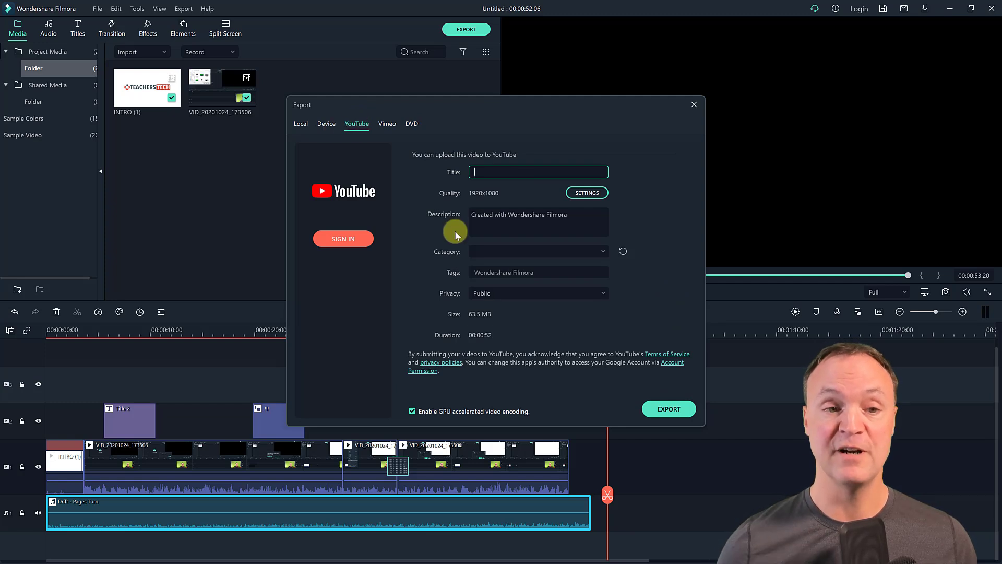